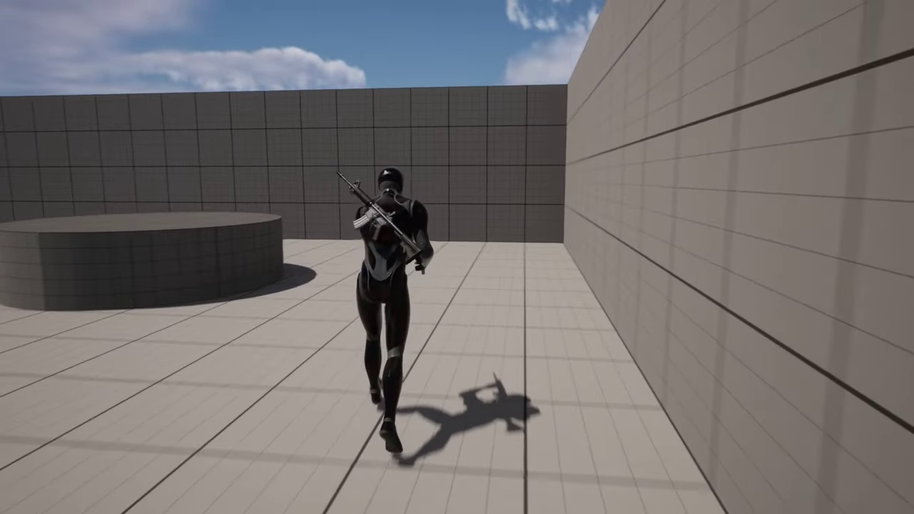
key(w)
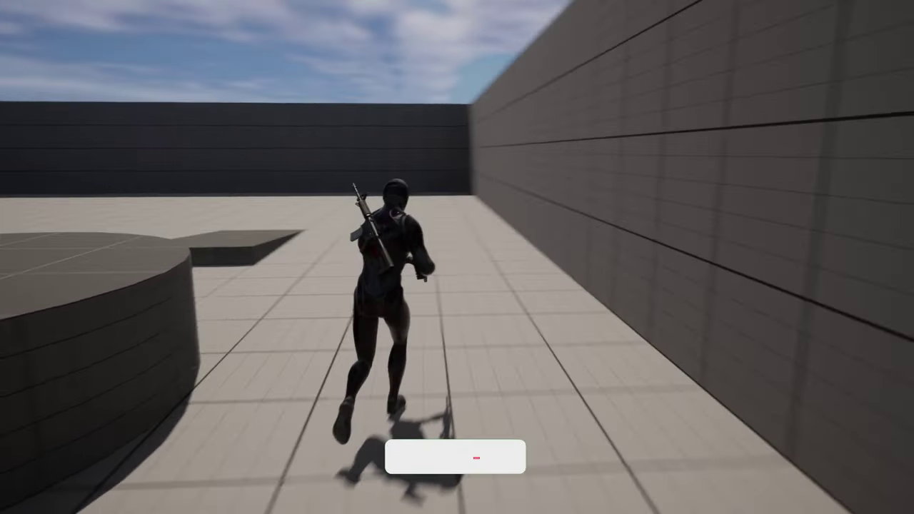
key(w)
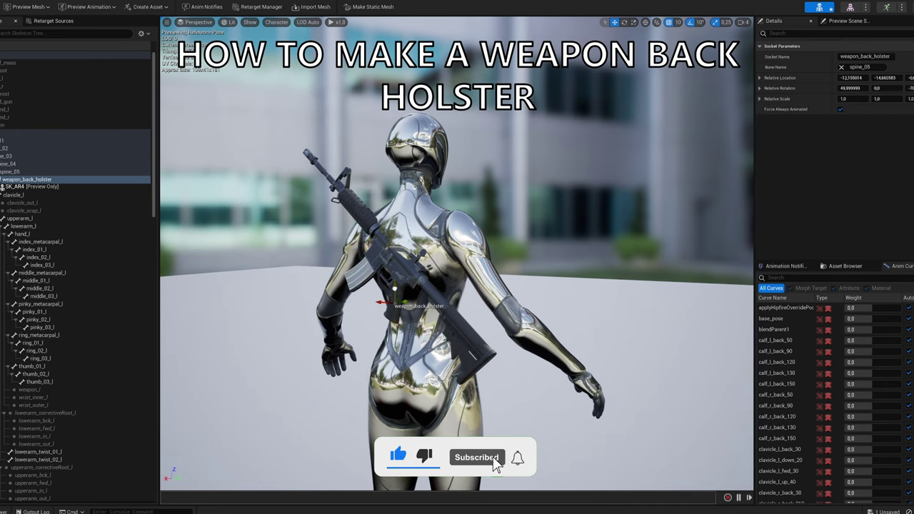
Step: Move the weapon_back_holster socket so the preview rifle sits close against the mannequin's back, checking from the side and rear
drag(394, 289, 393, 271)
right_drag(401, 285, 236, 280)
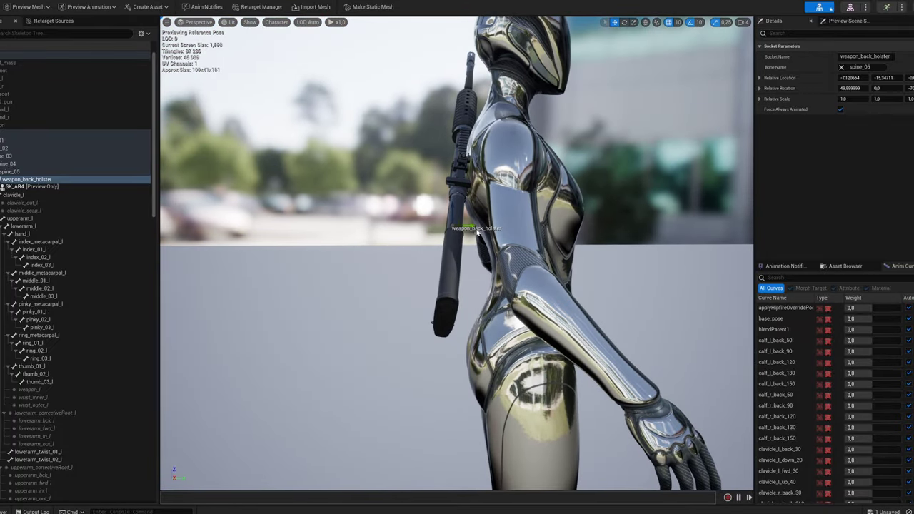
drag(474, 228, 465, 227)
right_drag(465, 227, 593, 239)
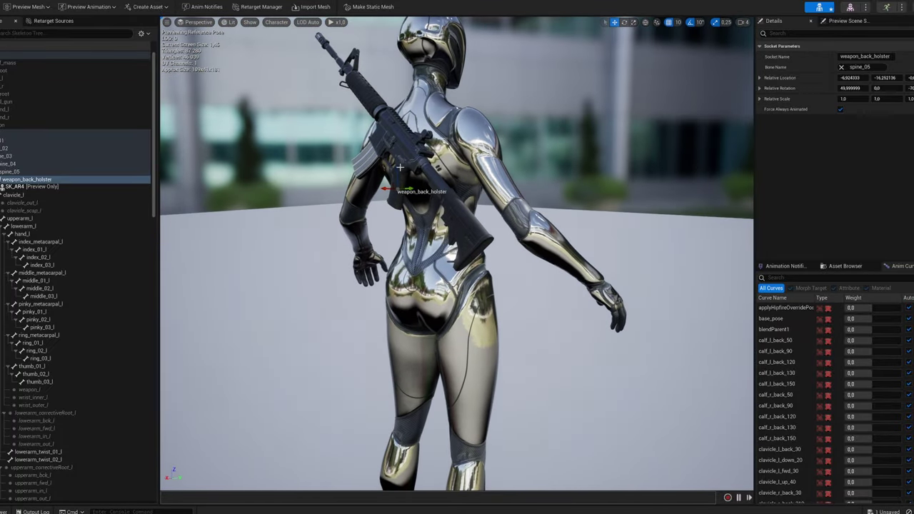
drag(400, 167, 400, 178)
alt+drag(400, 178, 435, 175)
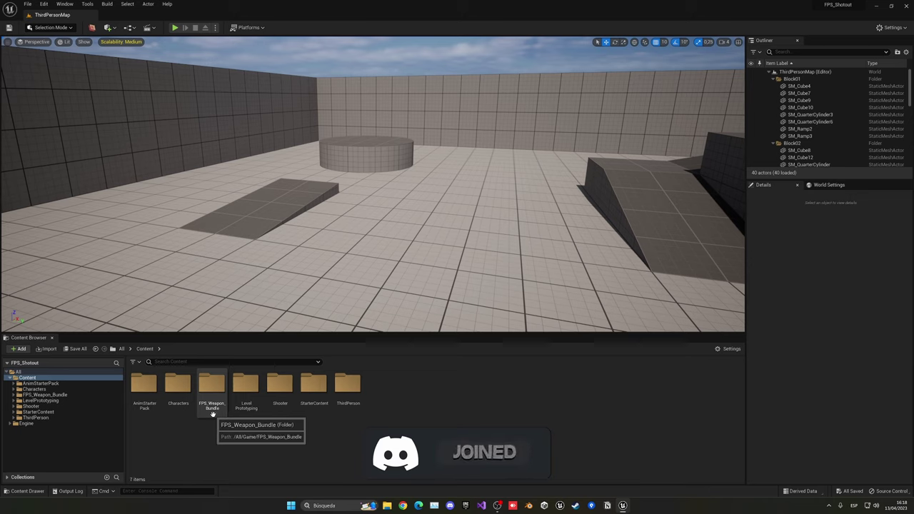
Step: Inspect the SK_AR4 skeletal mesh from FPS_Weapon_Bundle/Weapons/Meshes/AR4 in side view, and close it
double_click(215, 413)
double_click(178, 405)
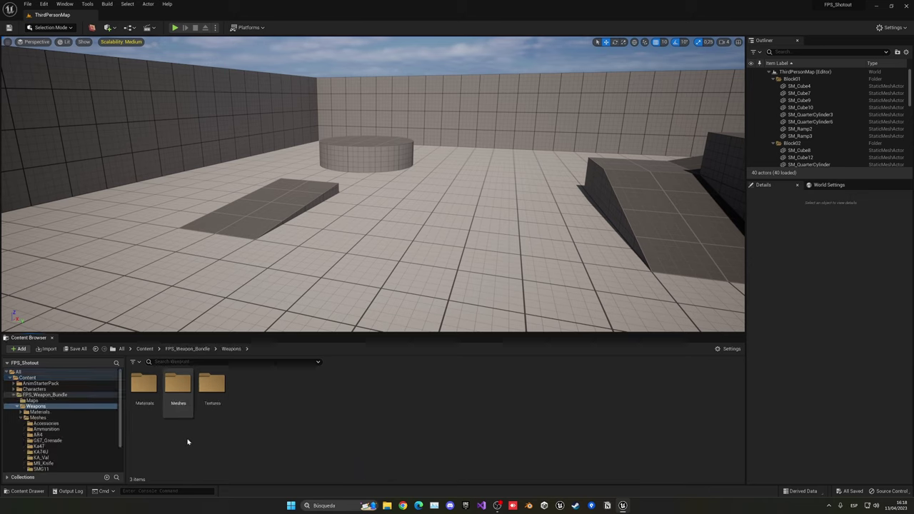
double_click(178, 400)
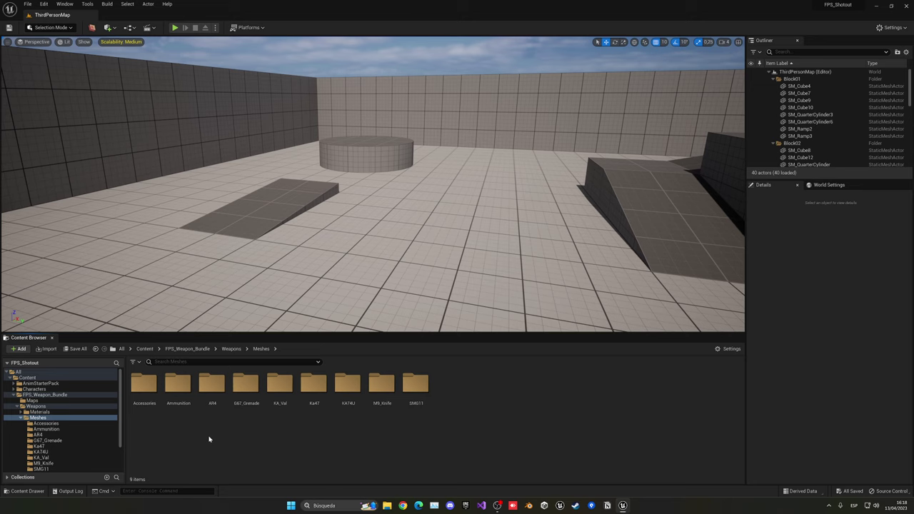
double_click(212, 386)
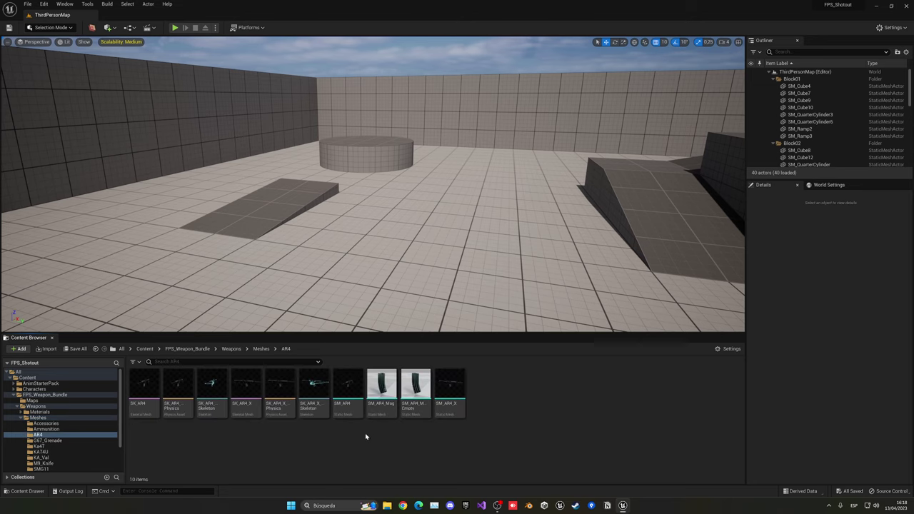
double_click(144, 389)
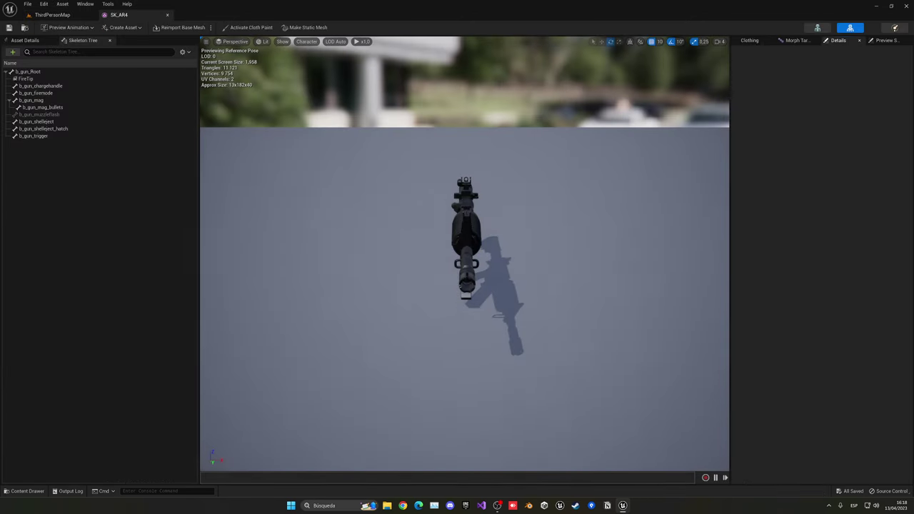
right_drag(286, 233, 447, 205)
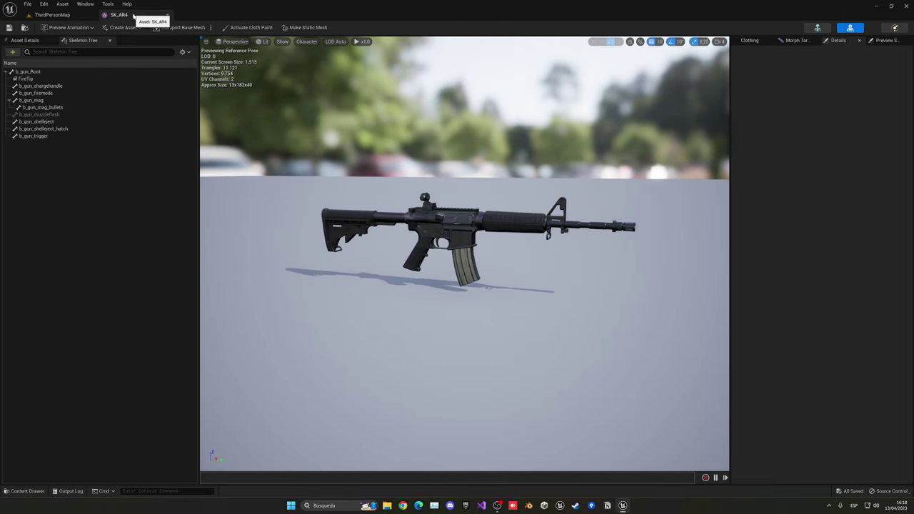
middle_click(134, 16)
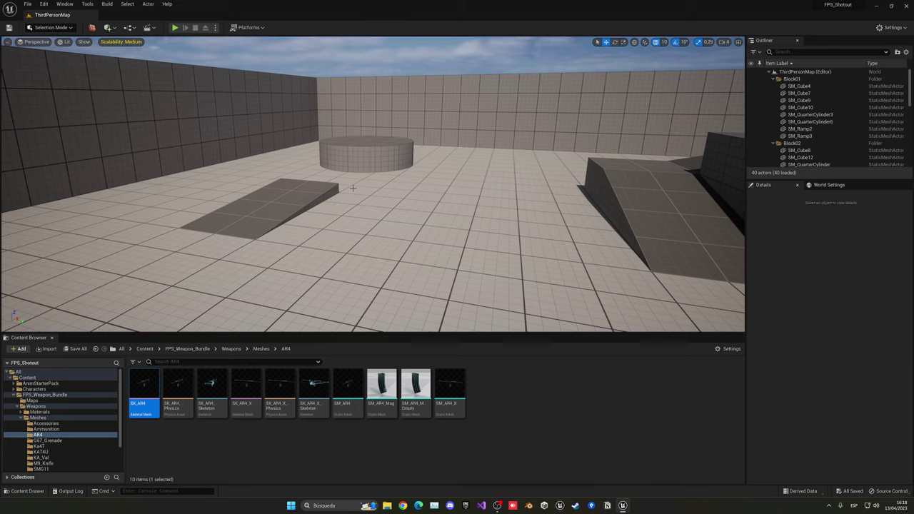
Step: Open the SK_Mannequin skeleton from Content/Characters/Mannequins/Meshes
click(144, 348)
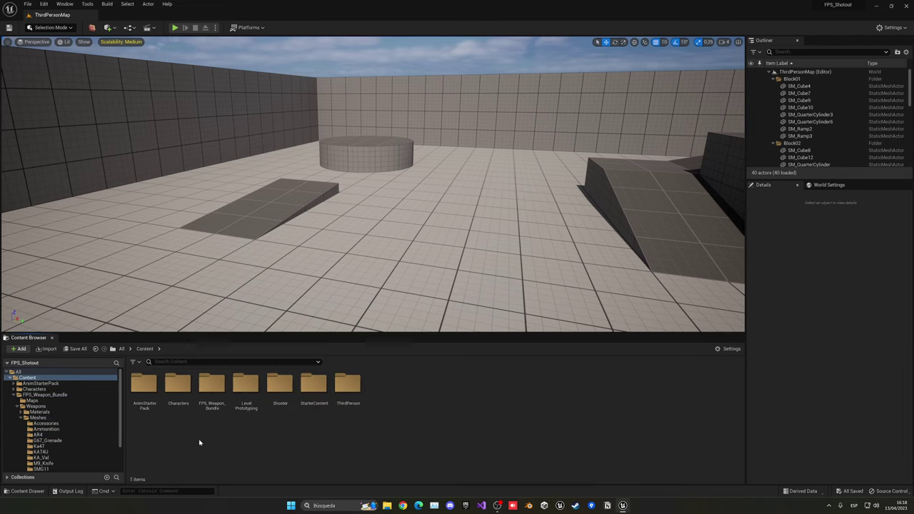
click(185, 420)
double_click(185, 419)
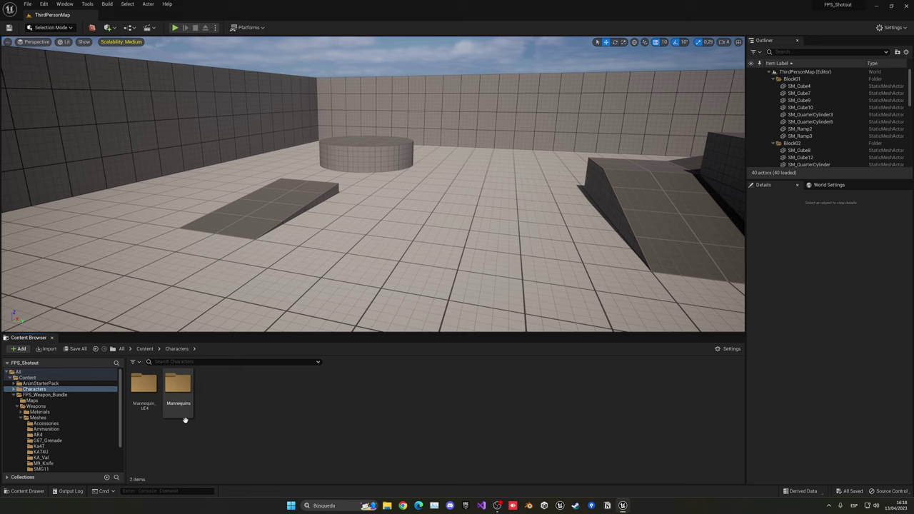
double_click(179, 395)
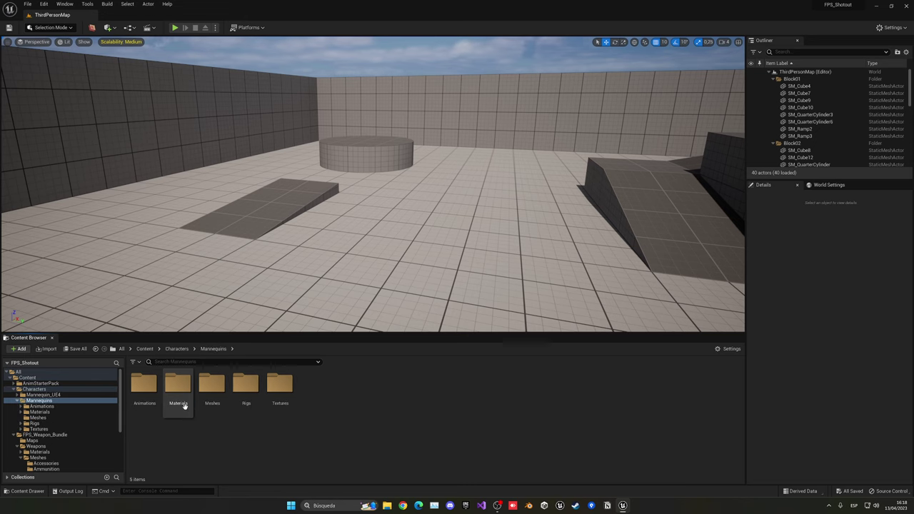
double_click(212, 405)
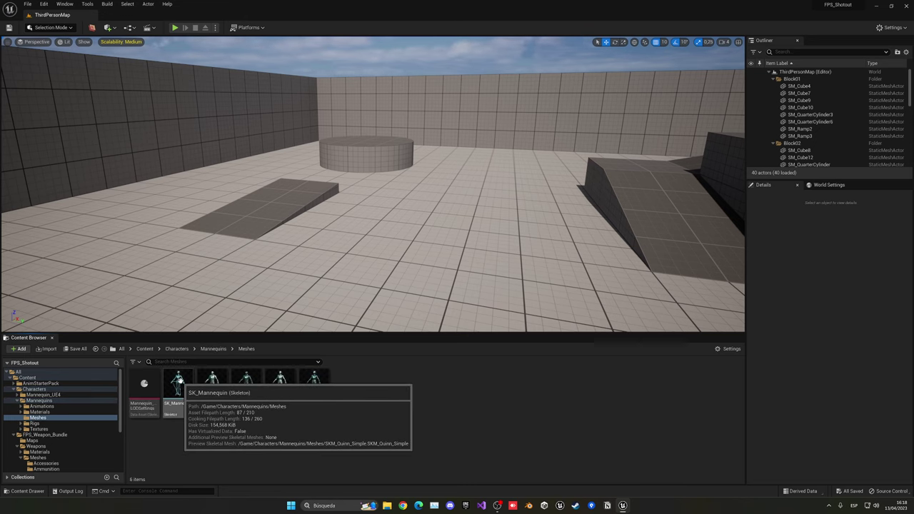
double_click(179, 386)
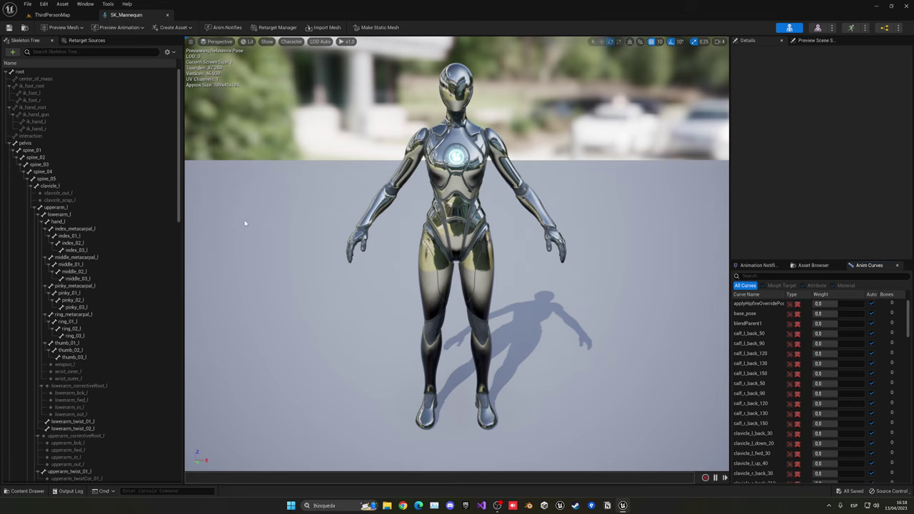
Step: Examine the mannequin from the front, side and rear to find where a weapon would rest on its back
key(a)
right_drag(244, 223, 353, 206)
key(w)
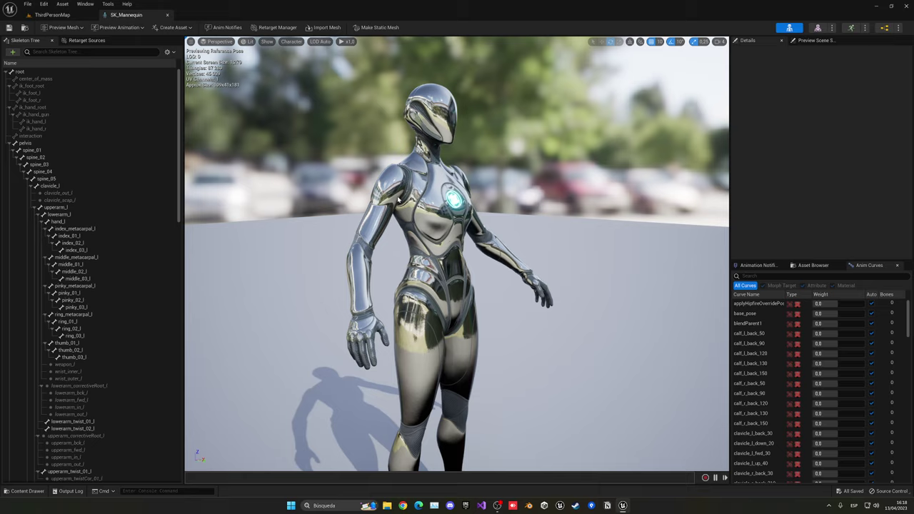
right_drag(398, 198, 457, 200)
key(a)
drag(429, 201, 358, 176)
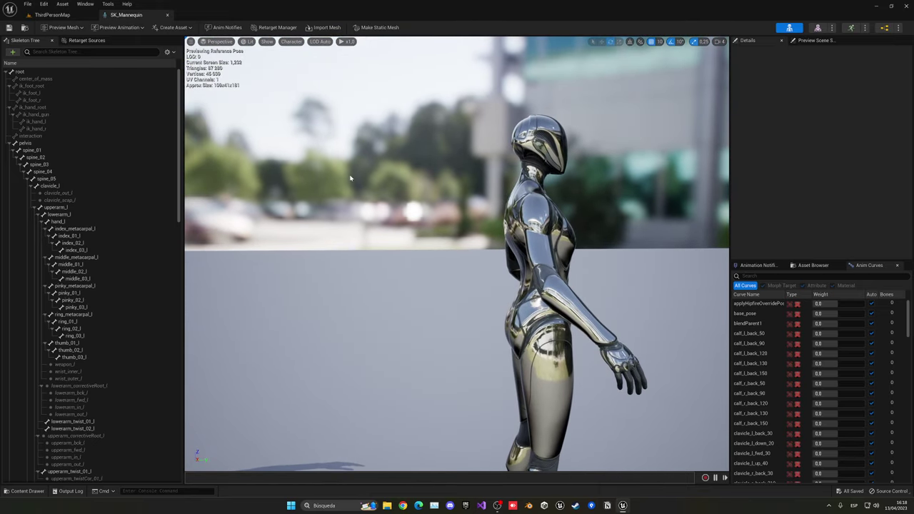
key(a)
right_drag(350, 178, 462, 189)
key(s)
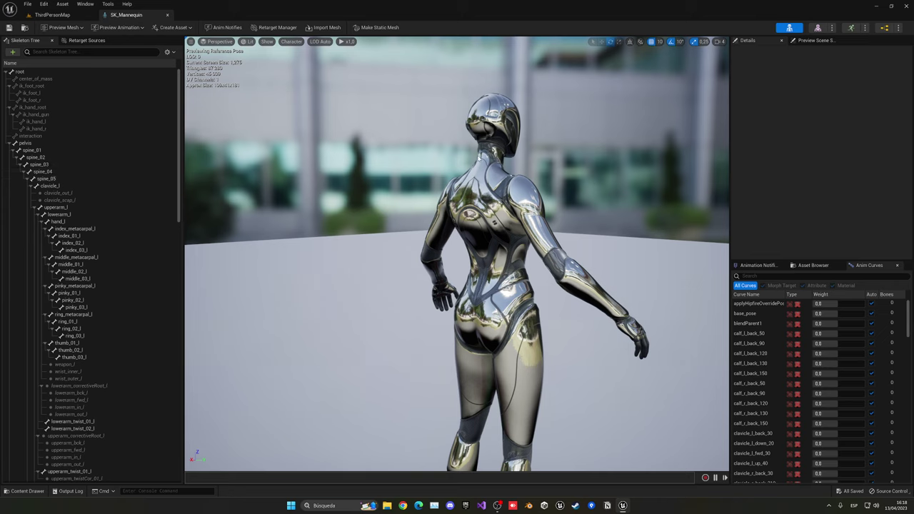
Step: Add a socket to the spine_05 bone on the mannequin's upper back
click(49, 179)
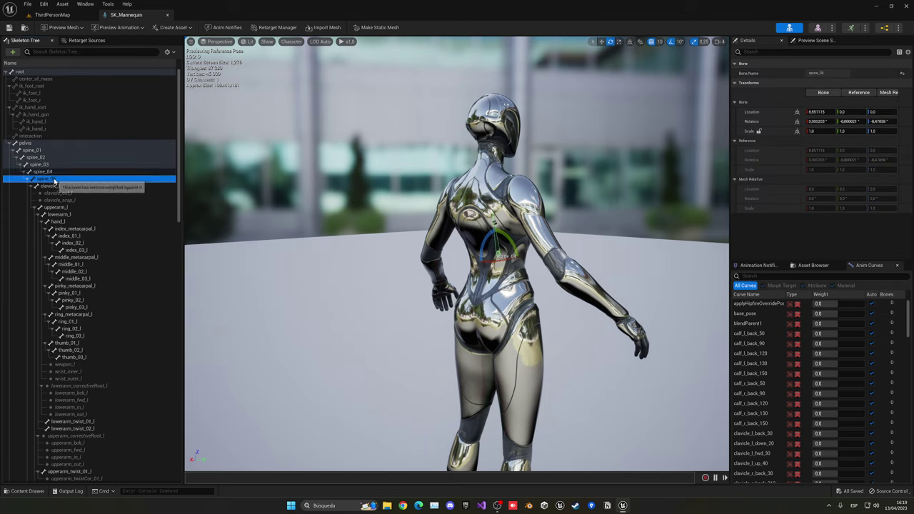
click(50, 158)
click(51, 179)
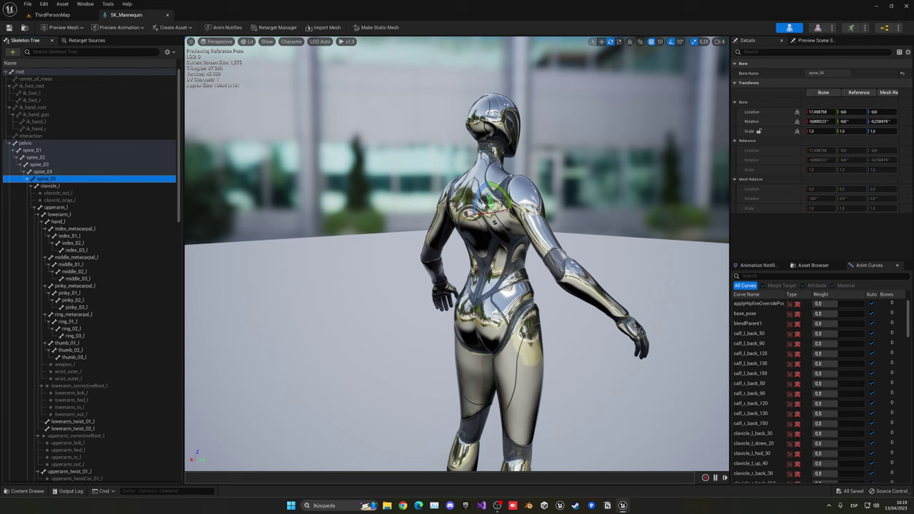
right_drag(473, 191, 436, 200)
key(w)
right_drag(380, 187, 413, 188)
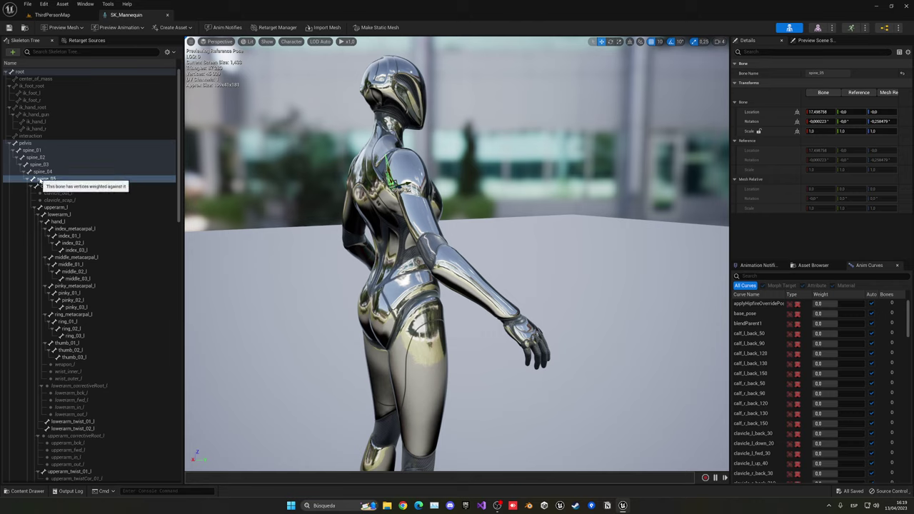
right_click(51, 180)
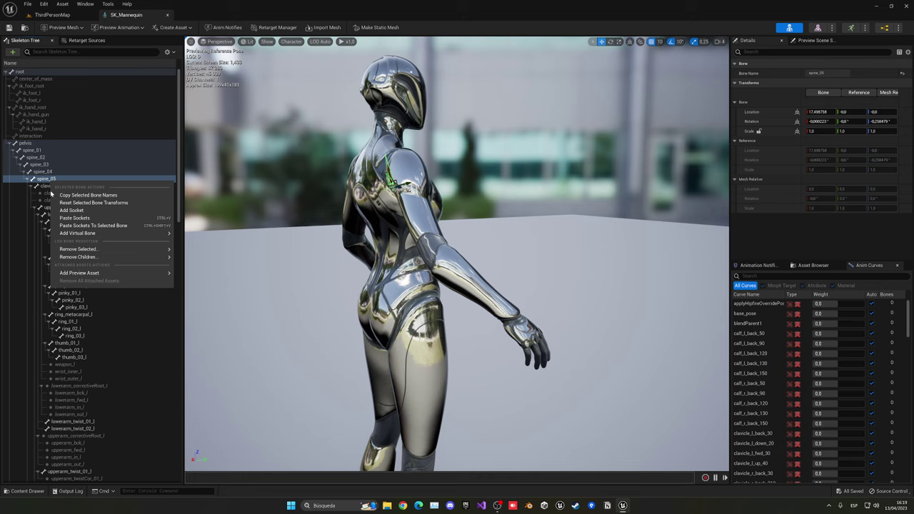
click(75, 210)
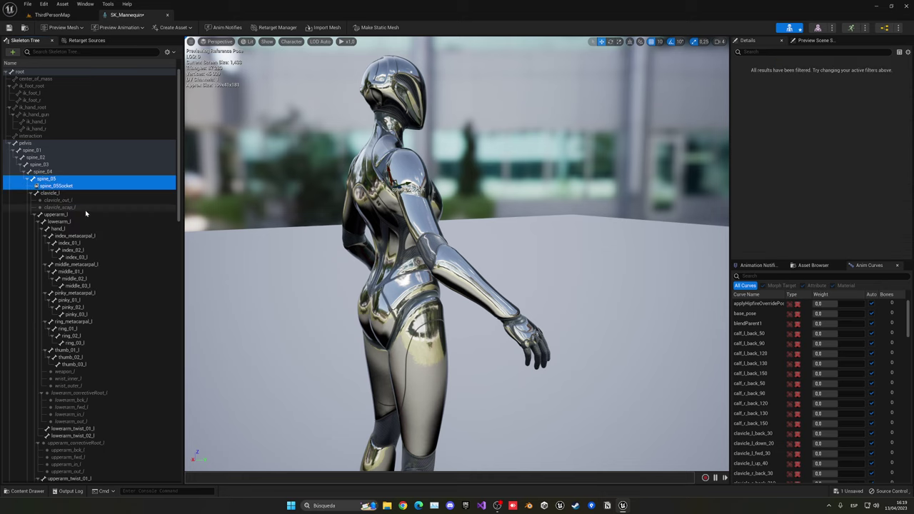
Step: Rename the new spine_05 socket as weapon_back_holster
click(57, 186)
click(57, 186)
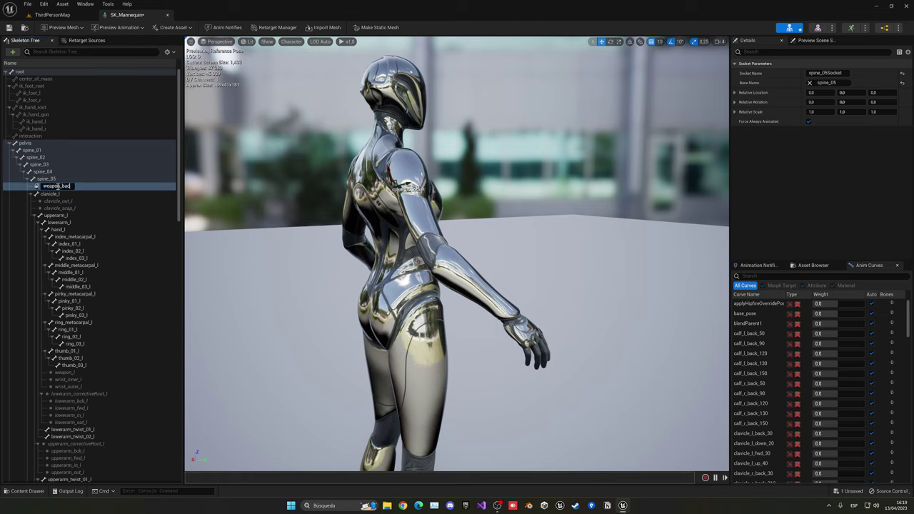
text(weapon_back_holster)
key(Return)
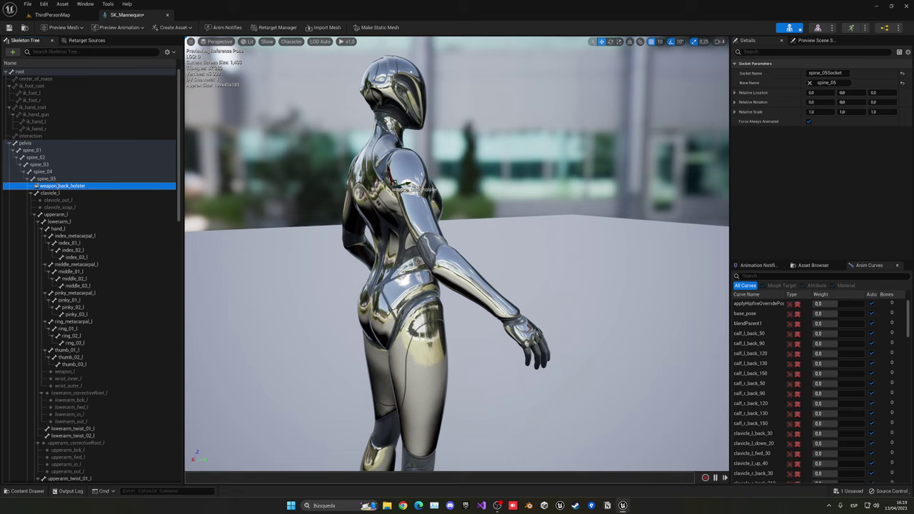
click(61, 186)
right_click(67, 189)
click(105, 188)
right_click(73, 189)
mouse_move(100, 272)
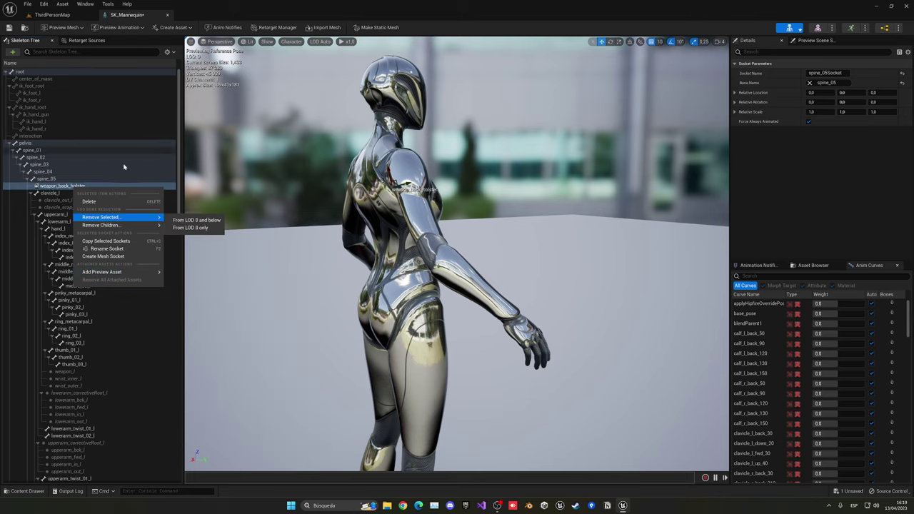
click(166, 188)
Step: Browse to FPS_Weapon_Bundle/Weapons/Meshes/AR4 to look up the name of the rifle's skeletal mesh
key(ctrl+space)
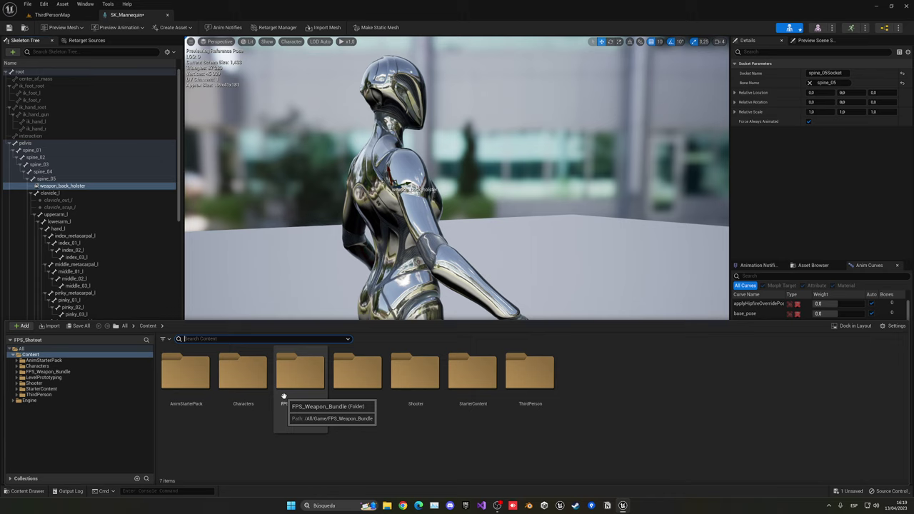
double_click(298, 372)
double_click(206, 366)
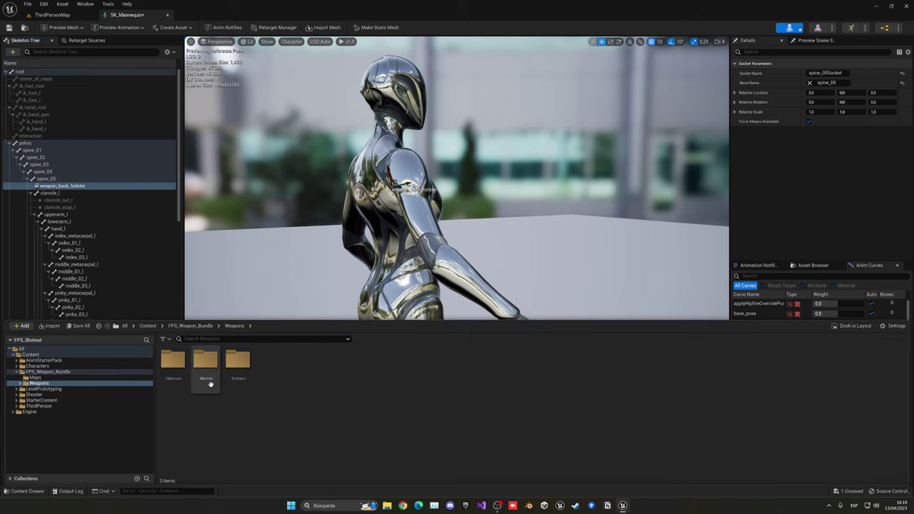
double_click(205, 366)
double_click(240, 371)
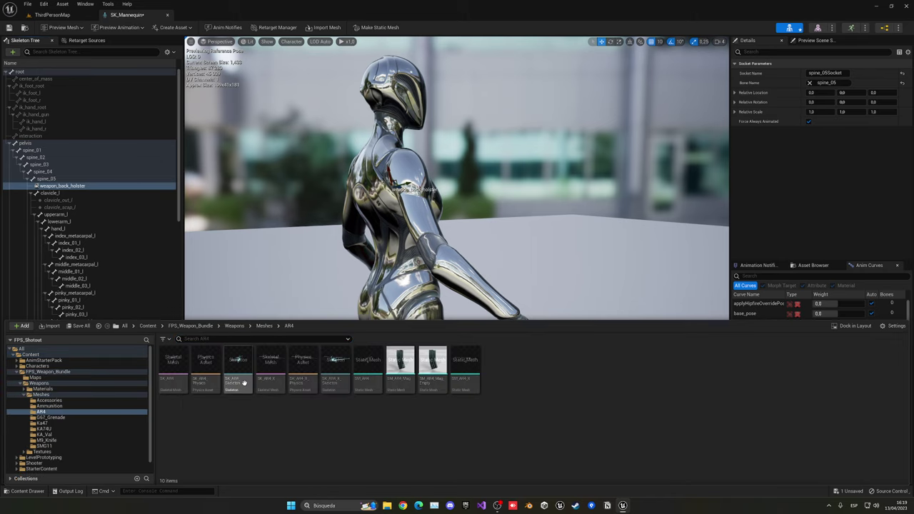
click(174, 378)
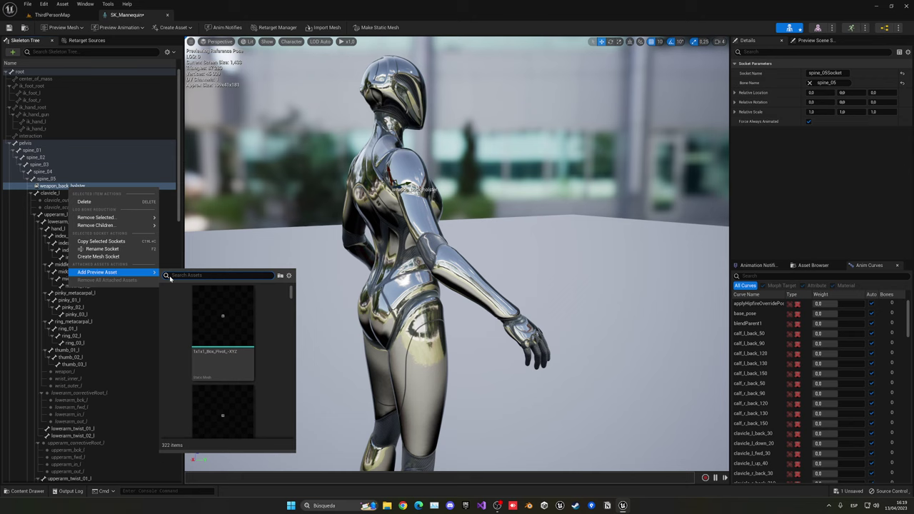
Step: Attach the SK_AR4 skeletal mesh to the weapon_back_holster socket as a preview asset, searching for "ar4", and select the socket
text(ar4)
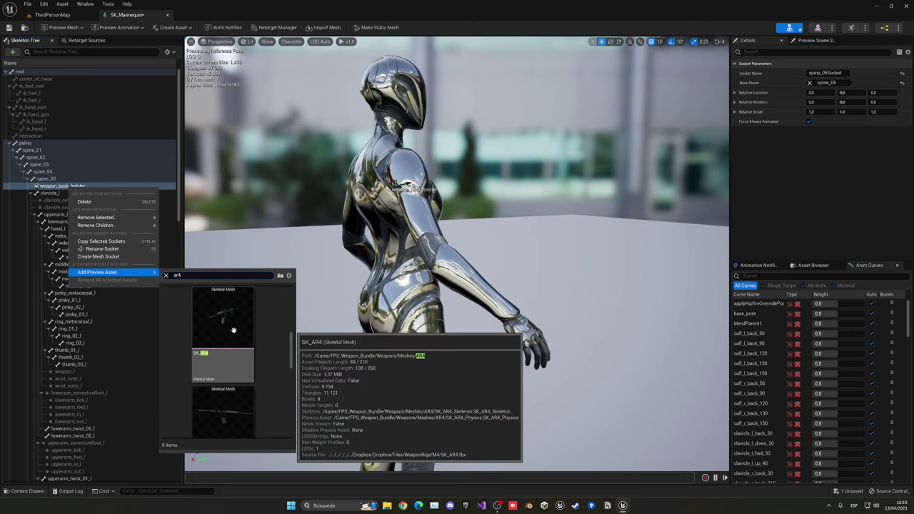
click(223, 366)
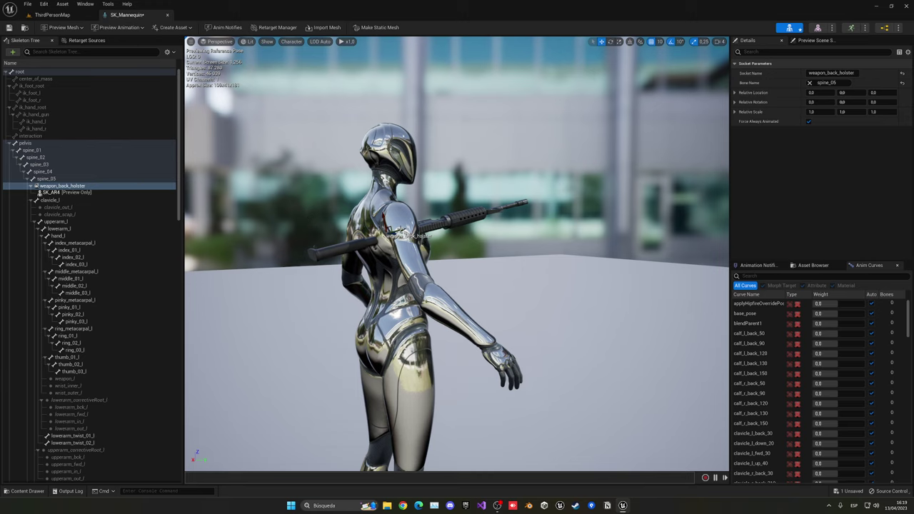
click(69, 186)
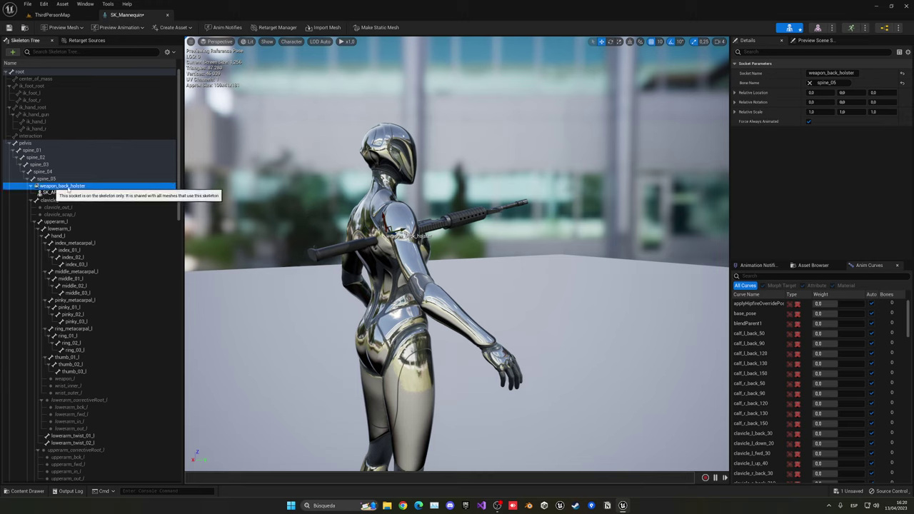
click(63, 180)
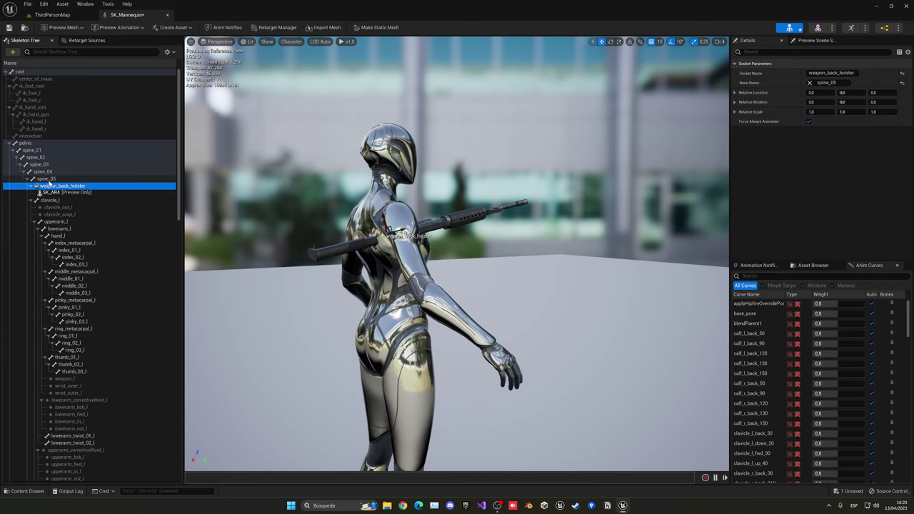
click(63, 186)
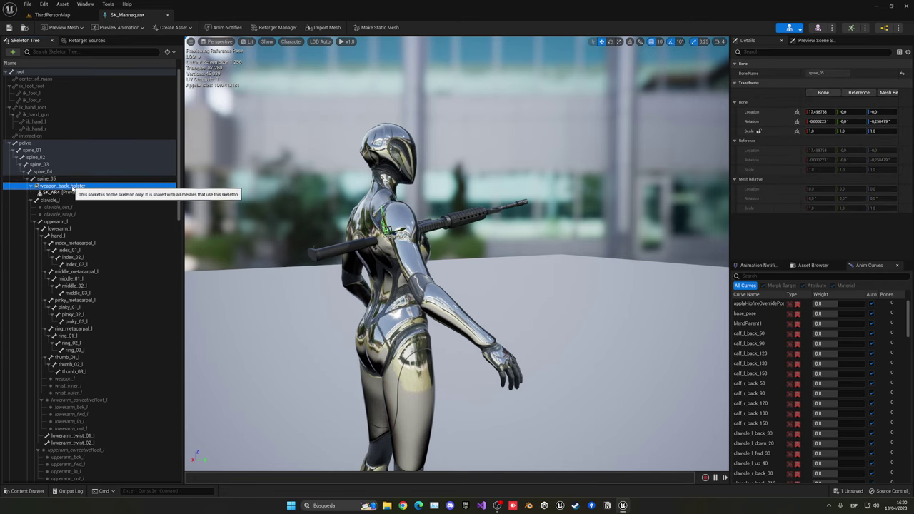
right_drag(456, 229, 431, 231)
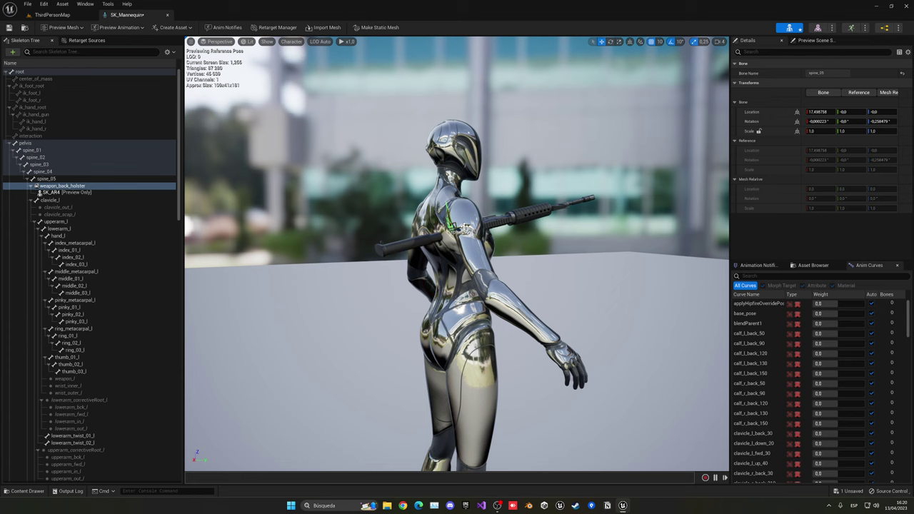
drag(468, 228, 421, 239)
key(ctrl+z)
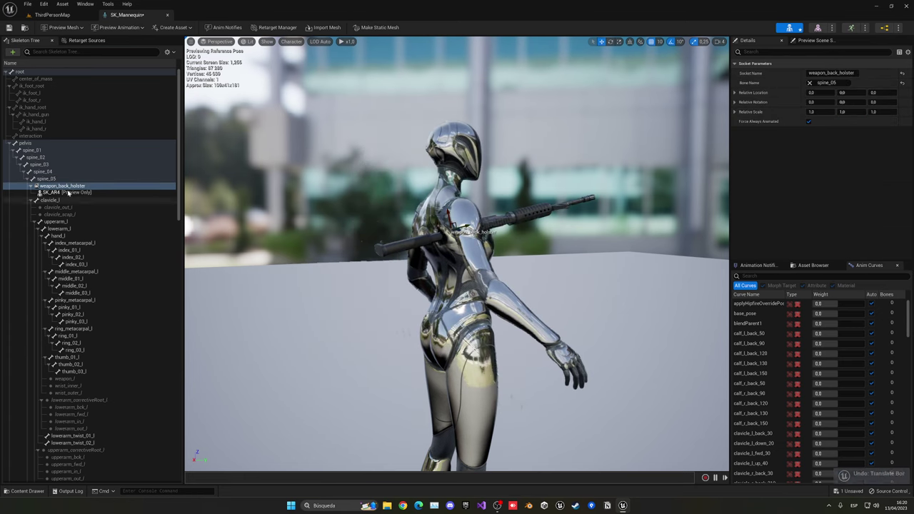
Step: Move the weapon_back_holster socket backward behind the spine, to a relative Y location of about -12.02
click(59, 173)
click(61, 185)
click(67, 193)
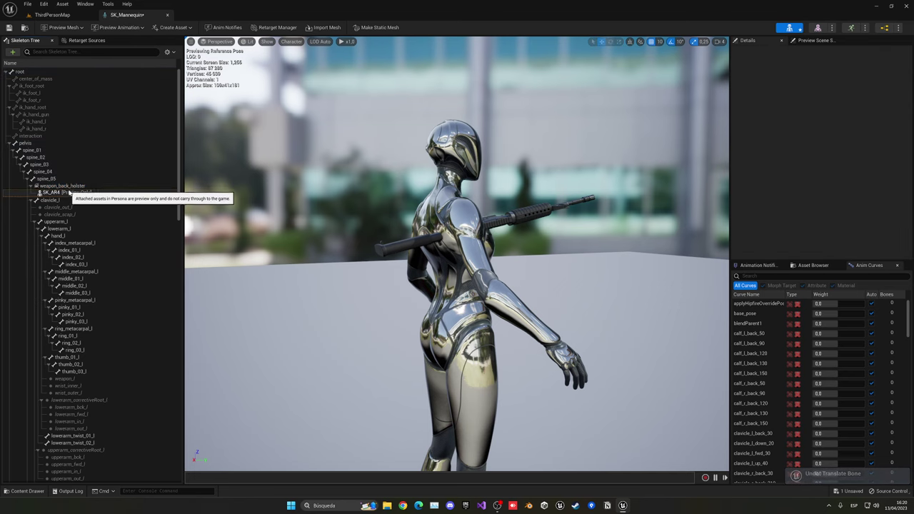
click(63, 186)
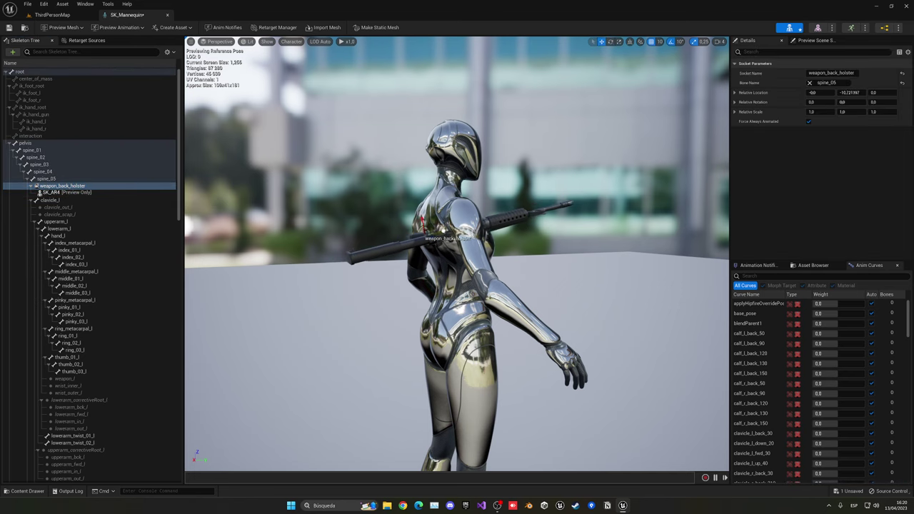
drag(443, 232, 438, 232)
scroll(454, 232, up, 5)
Step: Rotate the weapon_back_holster socket to about 50, 0, -70 degrees so the rifle lies diagonally across the back
key(e)
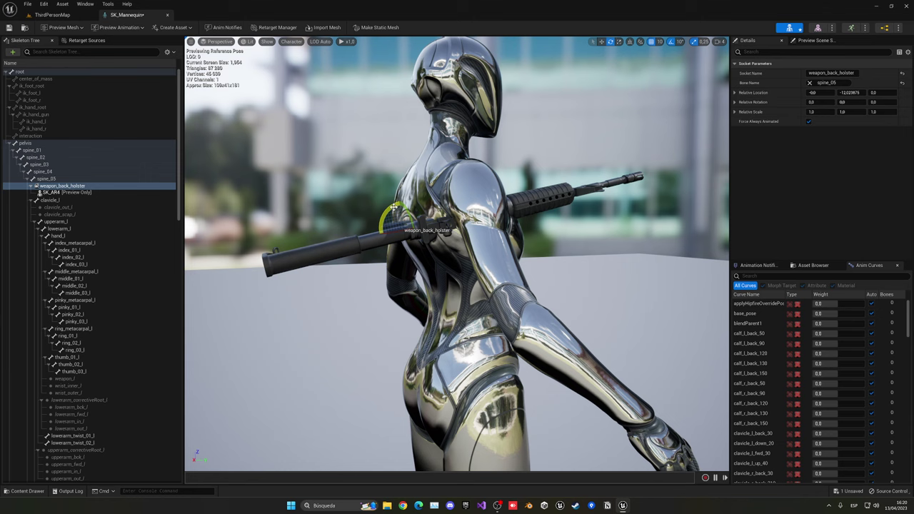
drag(394, 207, 378, 227)
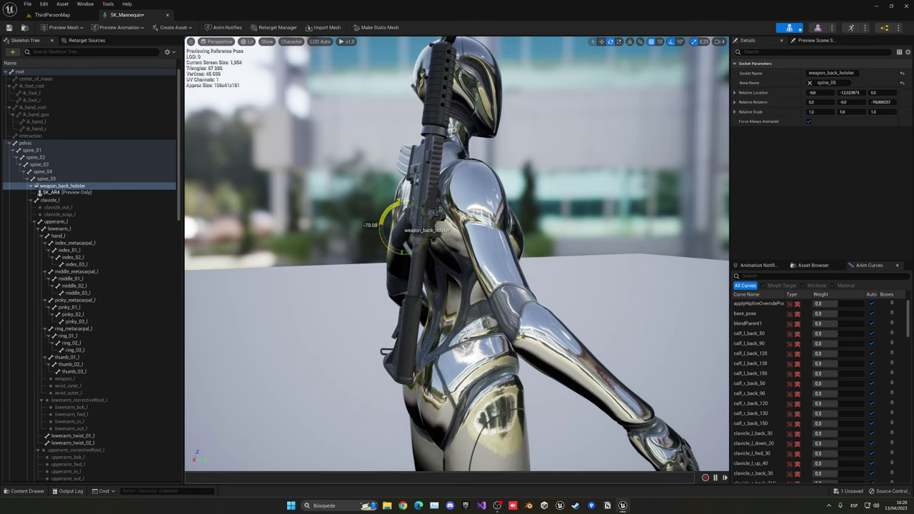
key(s)
right_drag(523, 202, 654, 202)
key(a)
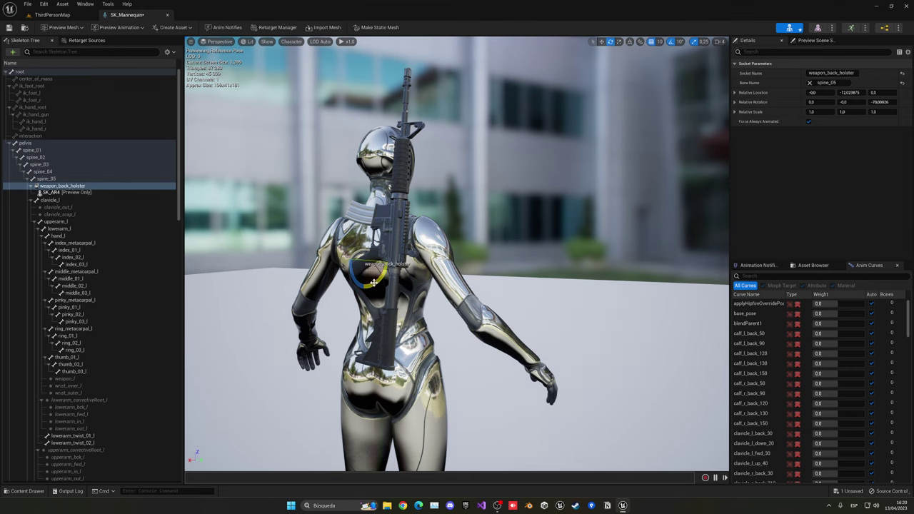
drag(373, 283, 415, 277)
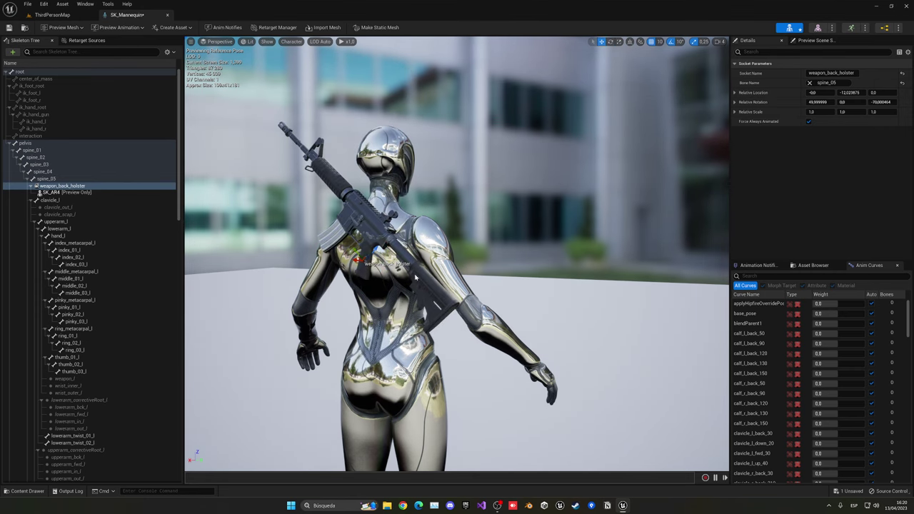
Step: Switch the gizmo to world space and move the socket down and backward, to a relative location of about -6.92, -14.25, 0
right_drag(422, 259, 389, 261)
click(631, 41)
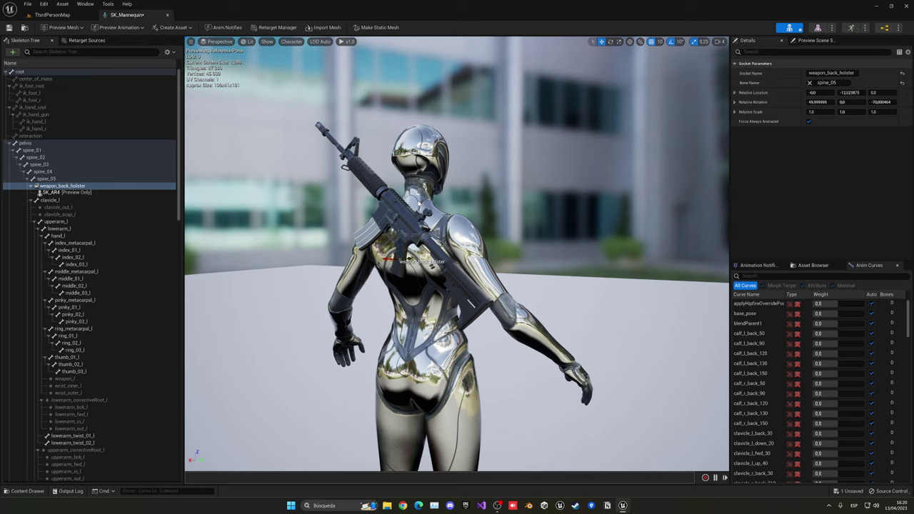
drag(397, 247, 406, 280)
right_drag(434, 277, 272, 276)
drag(470, 230, 466, 230)
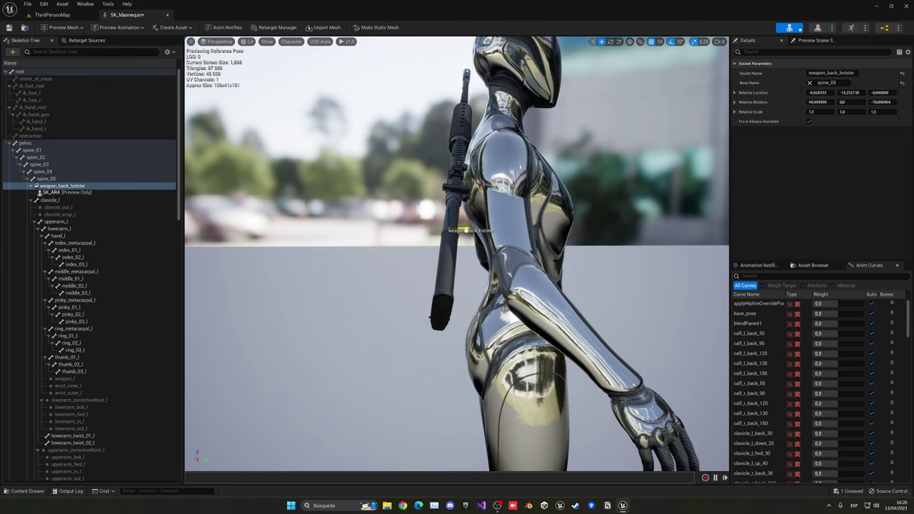
Step: Lower the holster socket further and move it away from the back, to a relative location of about -11.42, -17.73, 0
right_drag(469, 232, 586, 247)
drag(404, 177, 405, 186)
right_drag(404, 186, 492, 188)
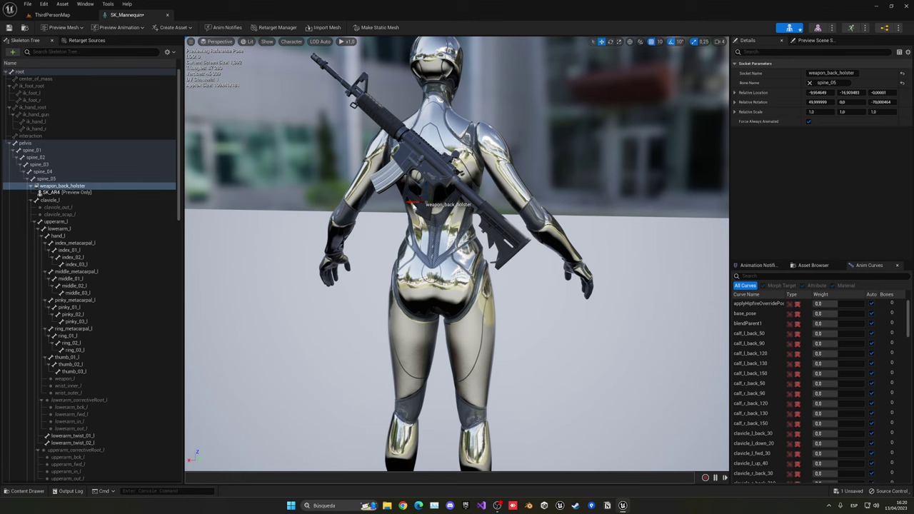
drag(426, 189, 426, 190)
right_drag(446, 185, 315, 188)
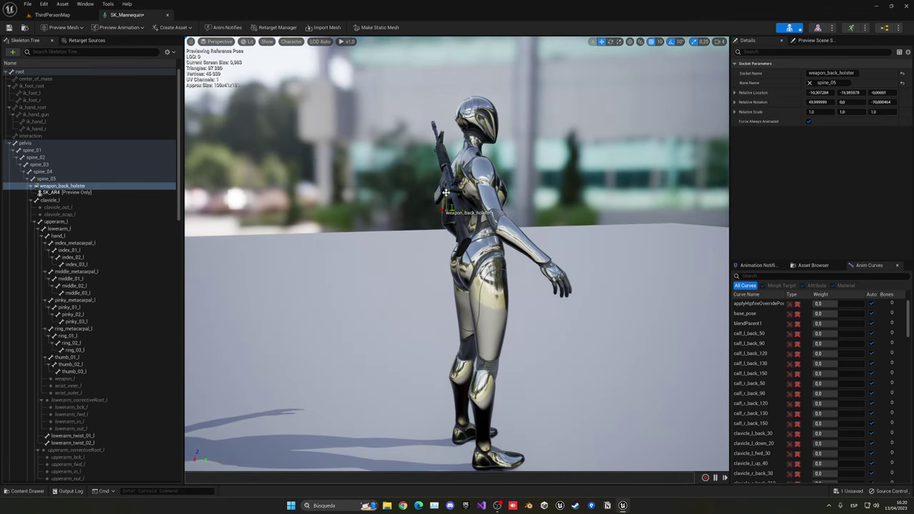
right_drag(452, 210, 572, 212)
key(a)
key(s)
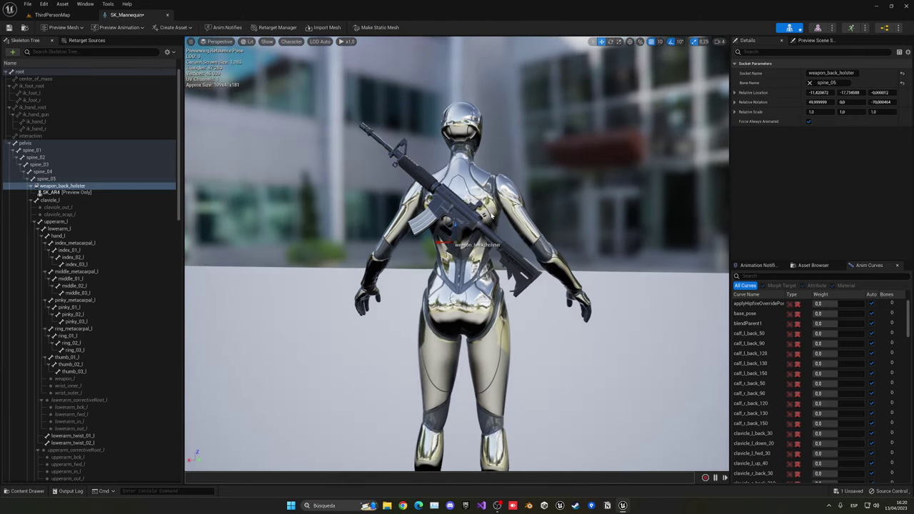
Step: Check the rifle's placement on the back from several angles and save the SK_Mannequin skeleton
alt+drag(419, 161, 523, 190)
alt+drag(564, 157, 576, 118)
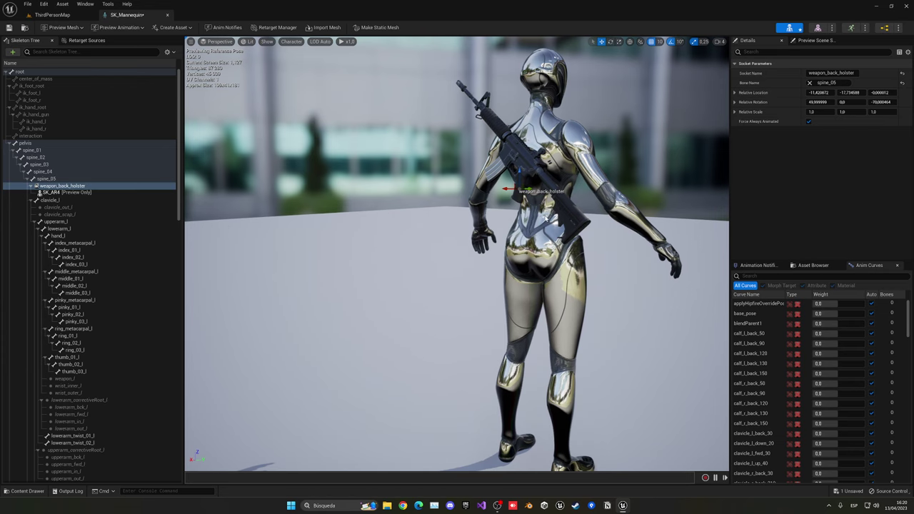
alt+drag(529, 160, 568, 160)
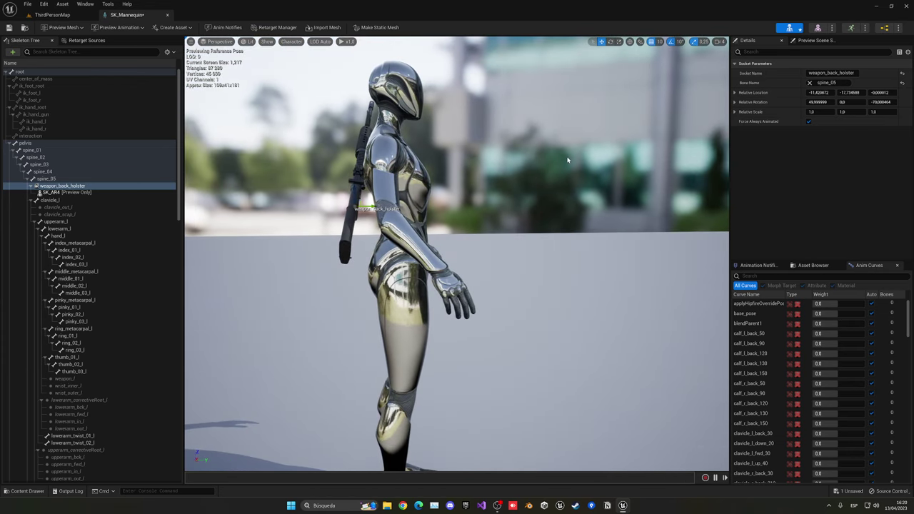
click(8, 28)
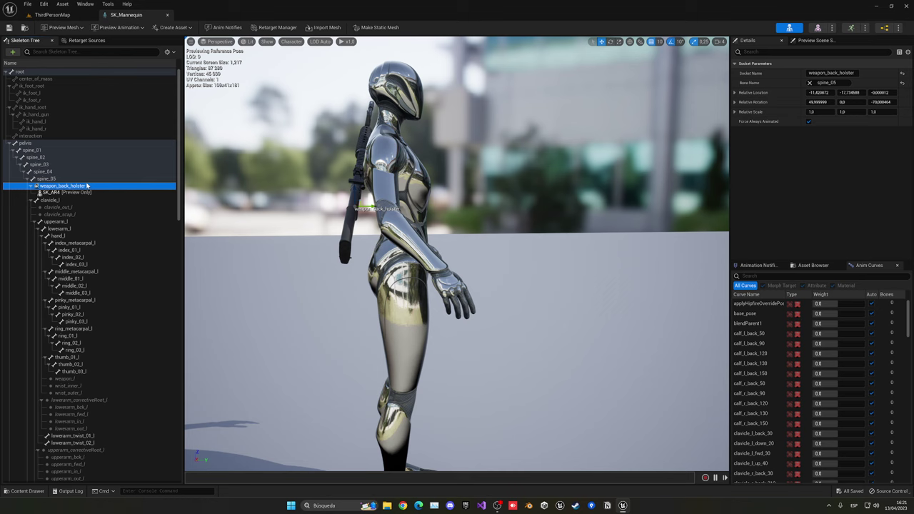
mouse_move(416, 231)
right_down()
mouse_move(385, 200)
mouse_move(416, 231)
right_up()
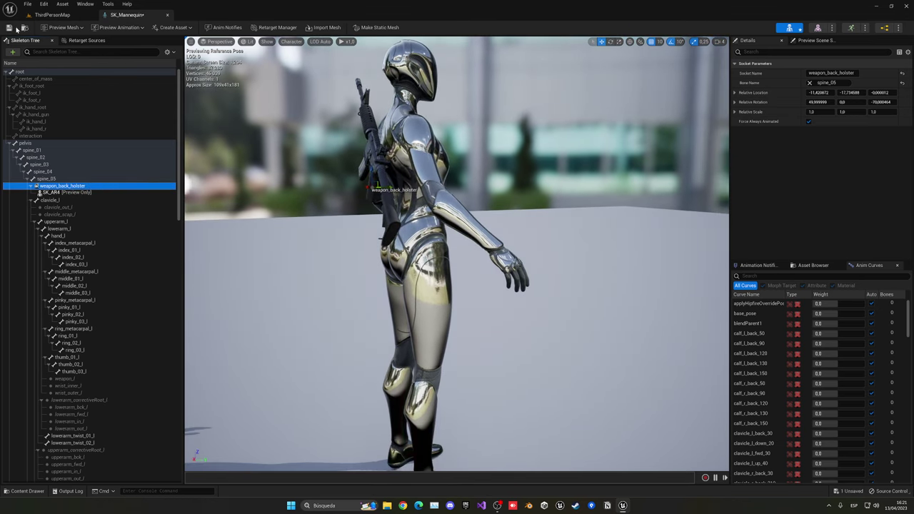
key(ctrl+s)
Step: Playtest ThirdPersonMap briefly to check whether the character carries the rifle, and stop the session
click(53, 14)
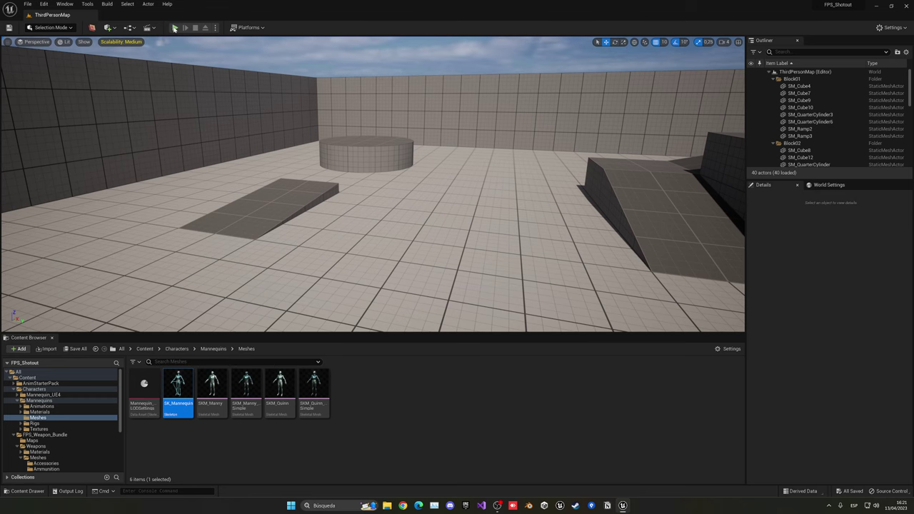
click(174, 28)
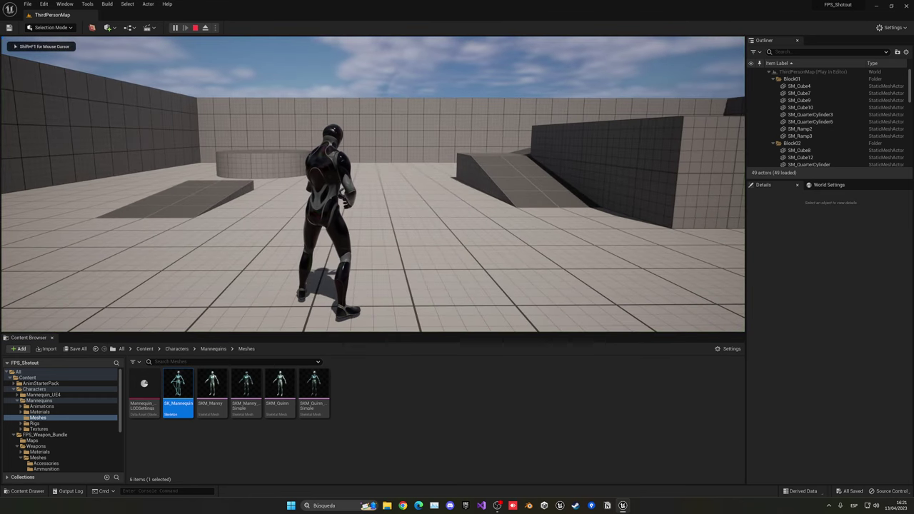
key(w)
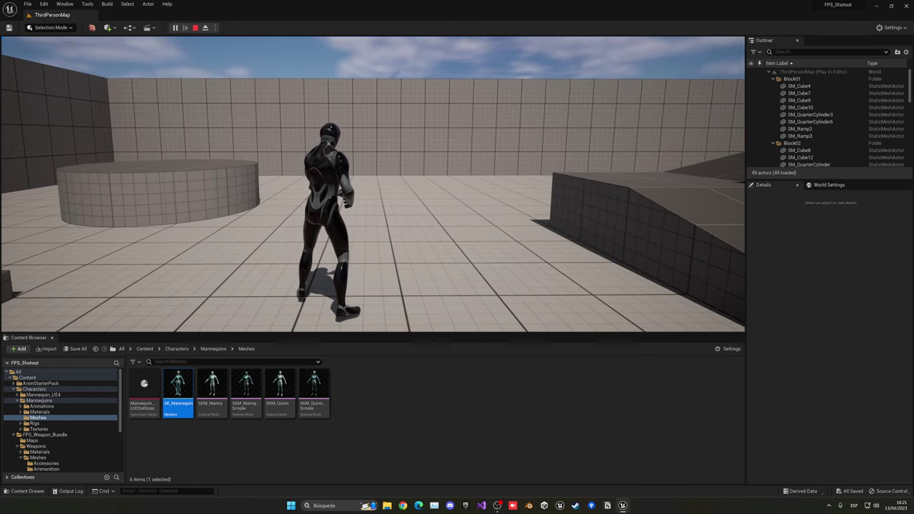
key(Escape)
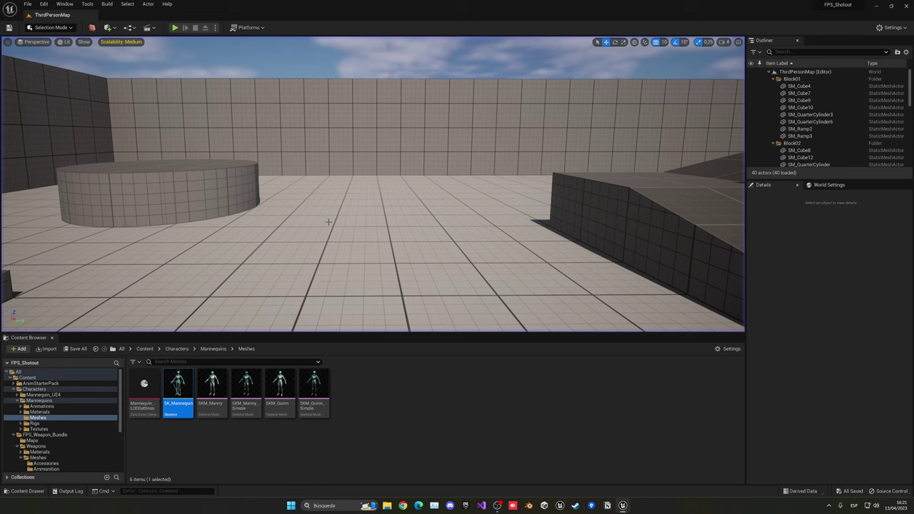
Step: Open BP_ThirdPersonCharacter from ThirdPerson/Blueprints and show the character in its viewport
click(146, 349)
double_click(342, 394)
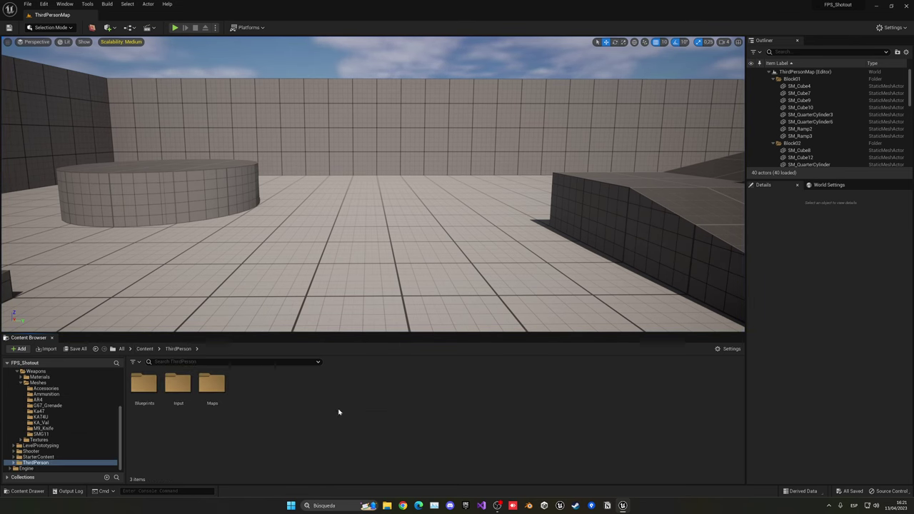
double_click(144, 386)
double_click(144, 386)
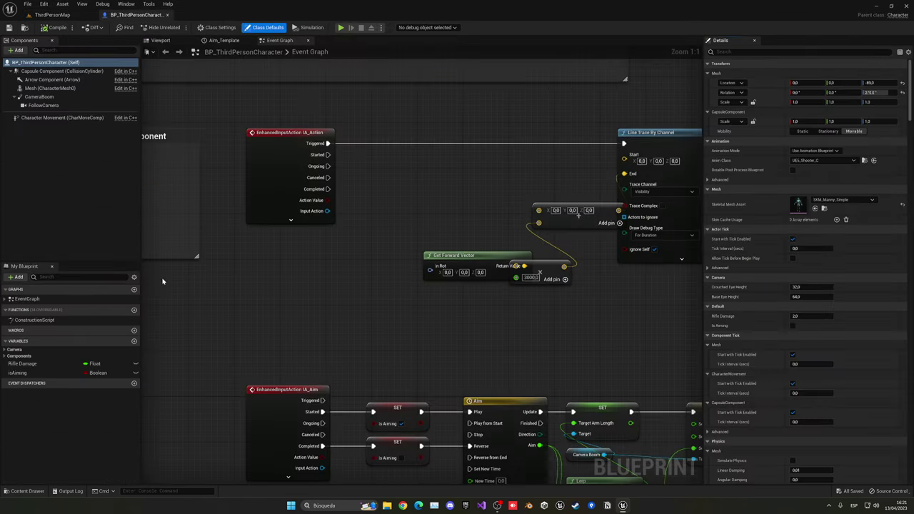
click(161, 41)
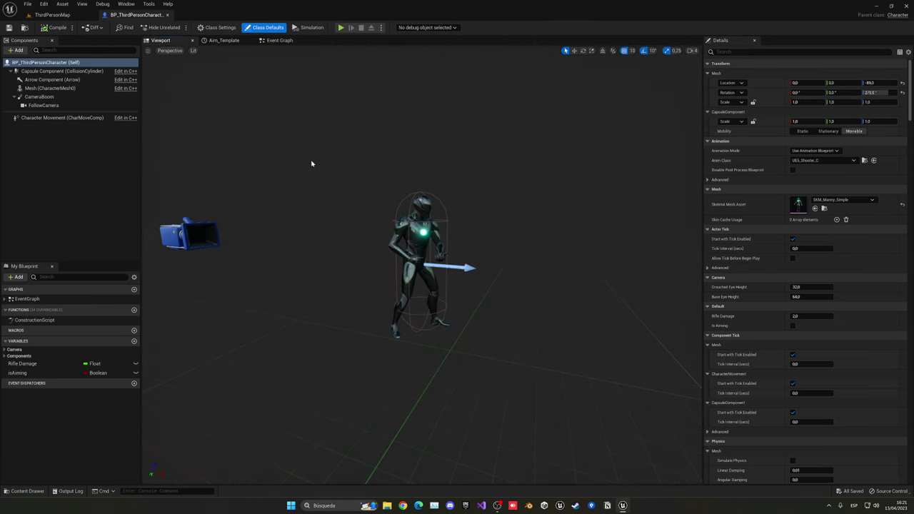
Step: Add a static mesh component under the character's Mesh component and name it Rifle
click(50, 88)
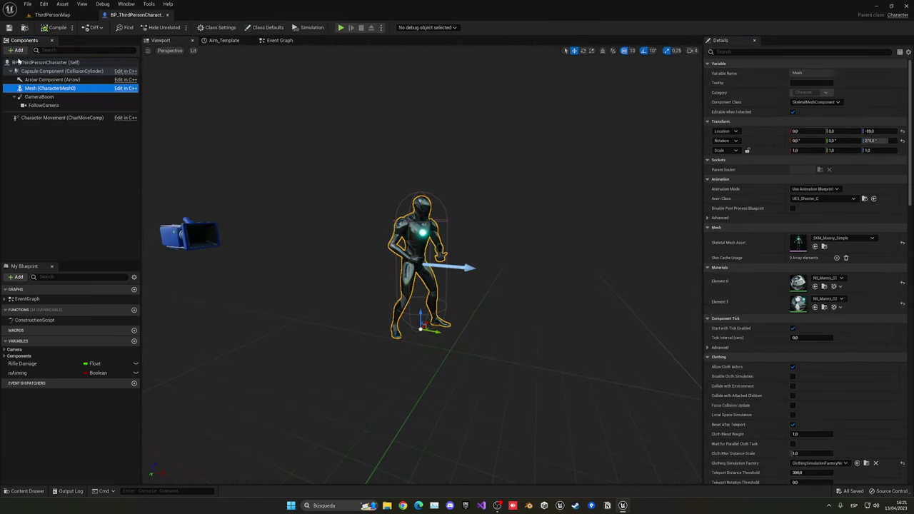
click(15, 50)
click(27, 121)
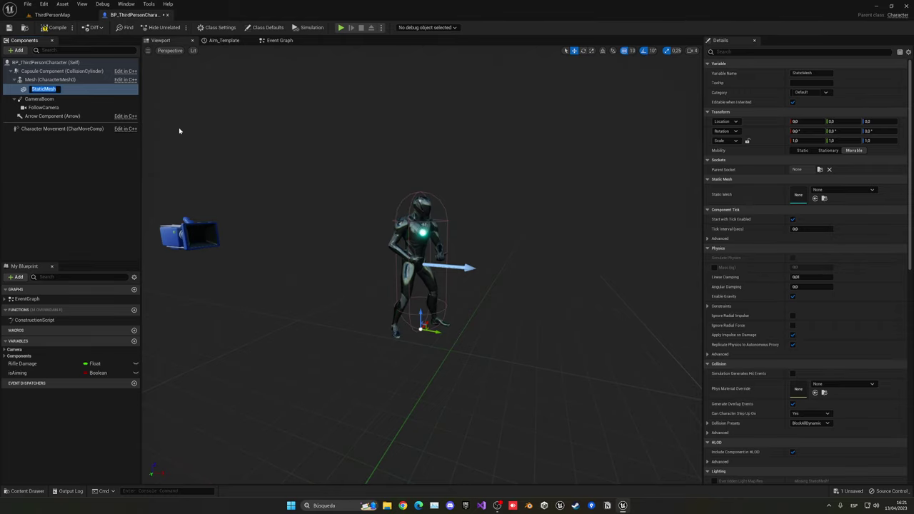
text(Rifle)
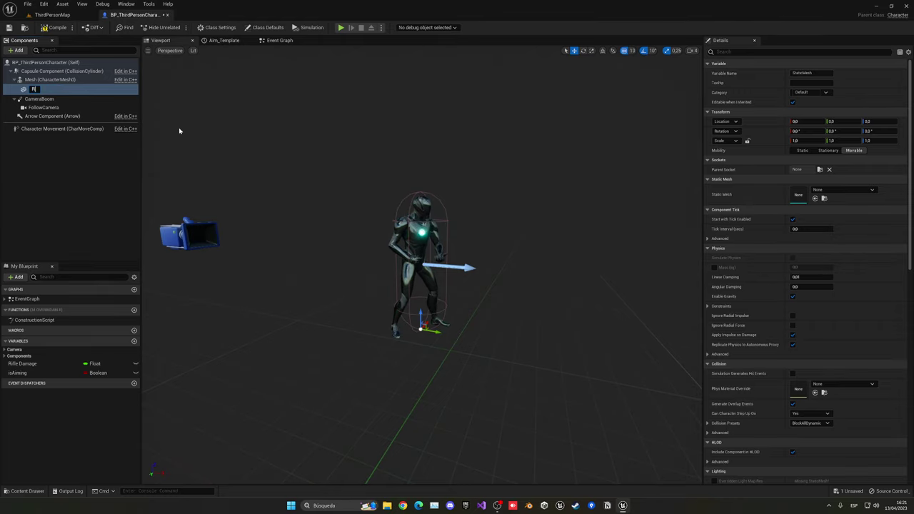
key(Return)
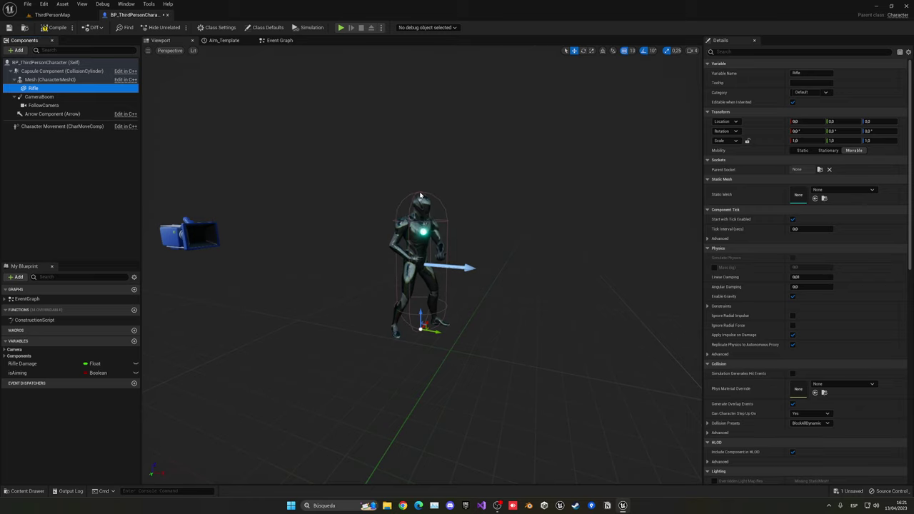
Step: Assign the SM_AR4 static mesh to the Rifle component, searching for "ar4"
click(830, 190)
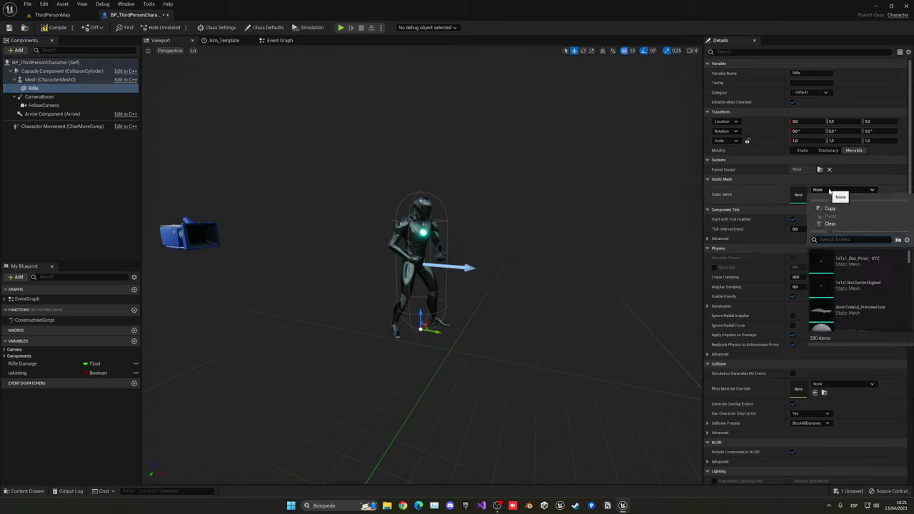
text(ar4)
scroll(864, 277, down, 2)
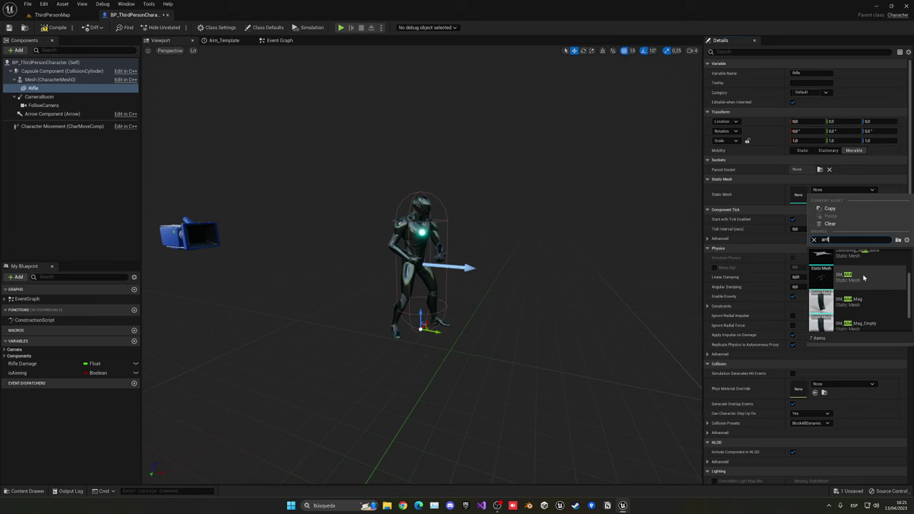
scroll(865, 279, down, 1)
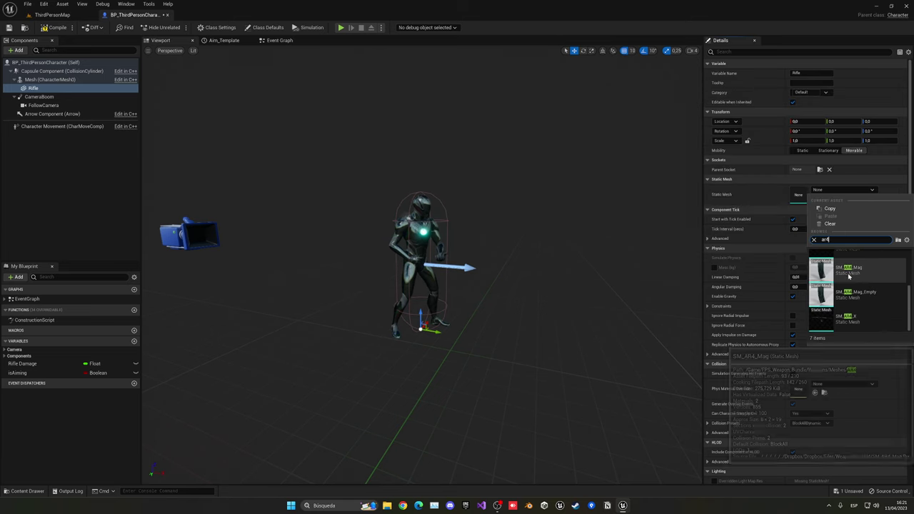
scroll(867, 284, up, 1)
click(857, 270)
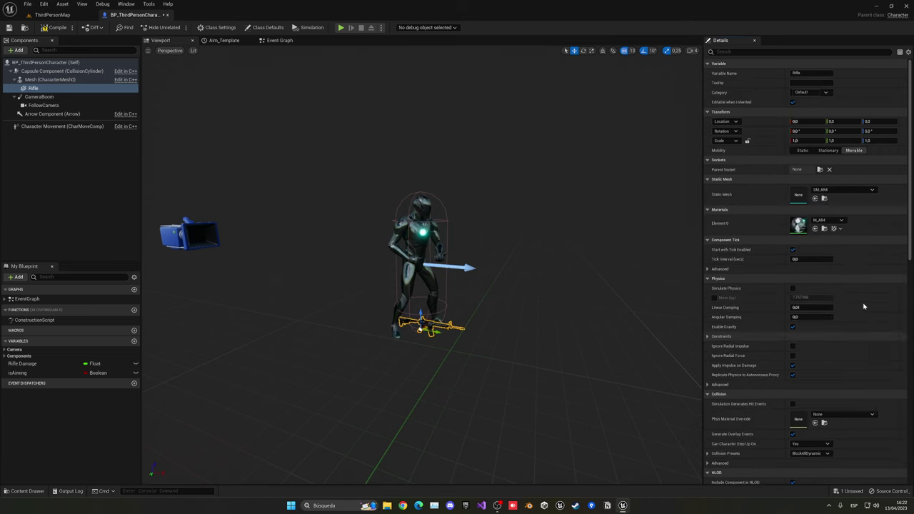
key(ctrl+space)
key(ctrl+space)
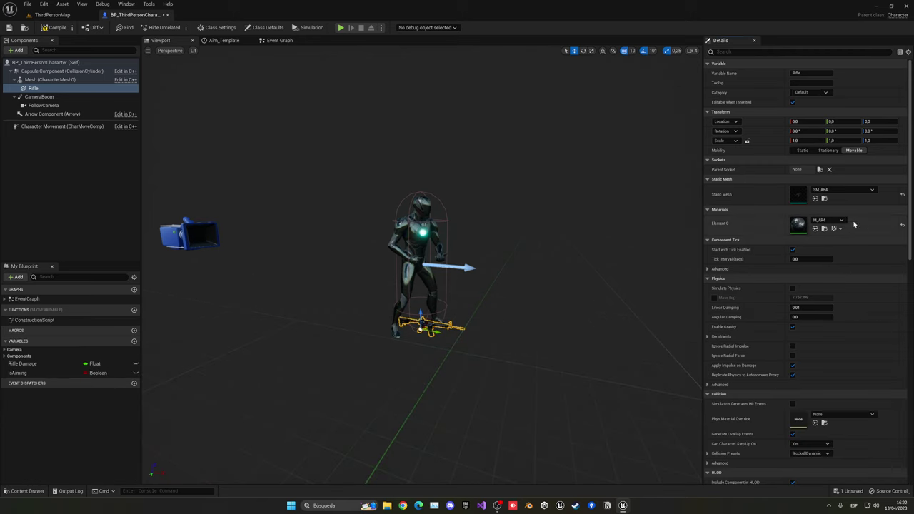
click(831, 191)
text(sk_)
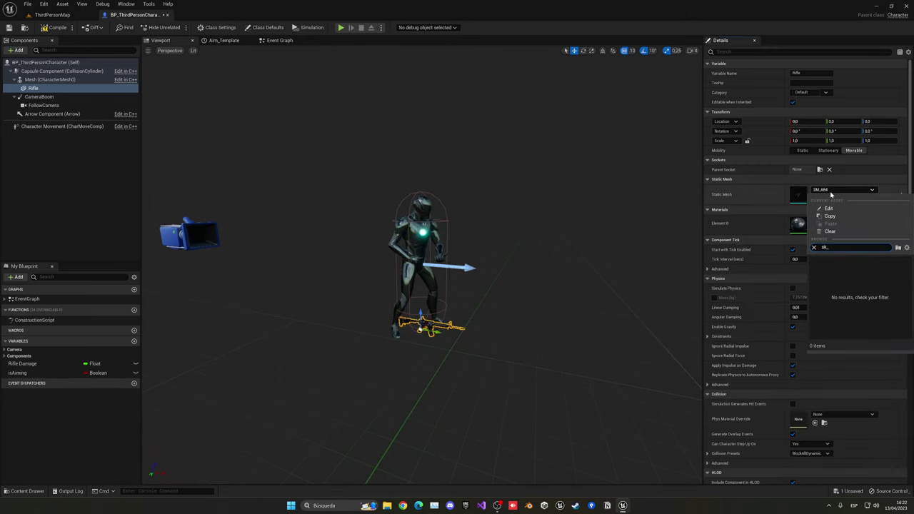
key(Escape)
Step: Replace the Rifle static mesh component with a skeletal mesh component named Rifle under the character's Mesh component
click(33, 88)
key(Delete)
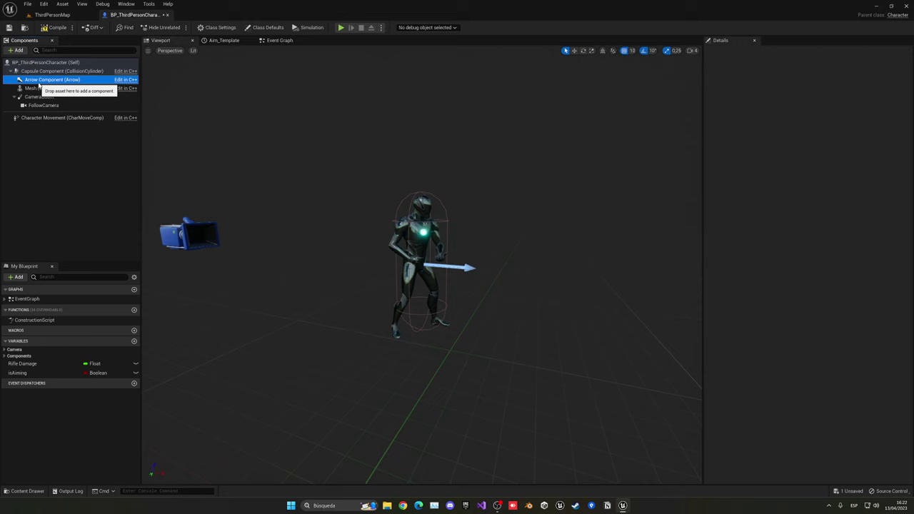
click(43, 88)
click(21, 50)
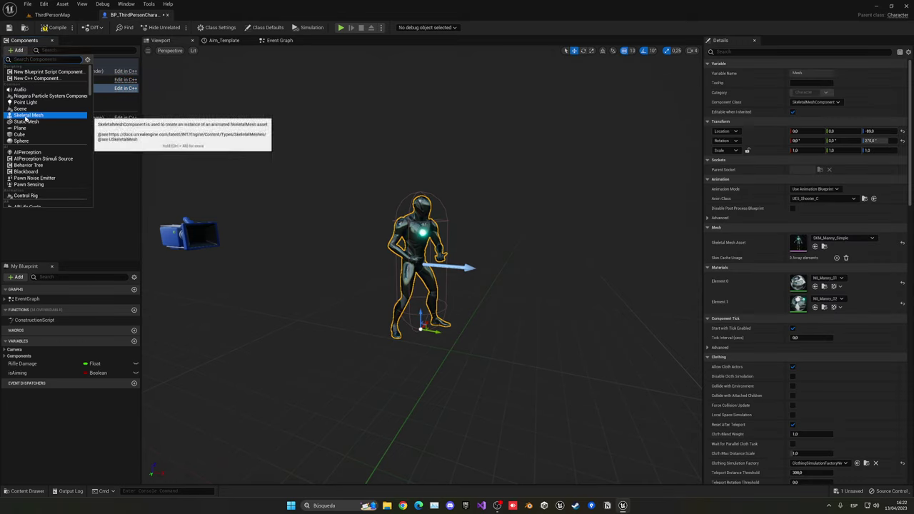
click(57, 118)
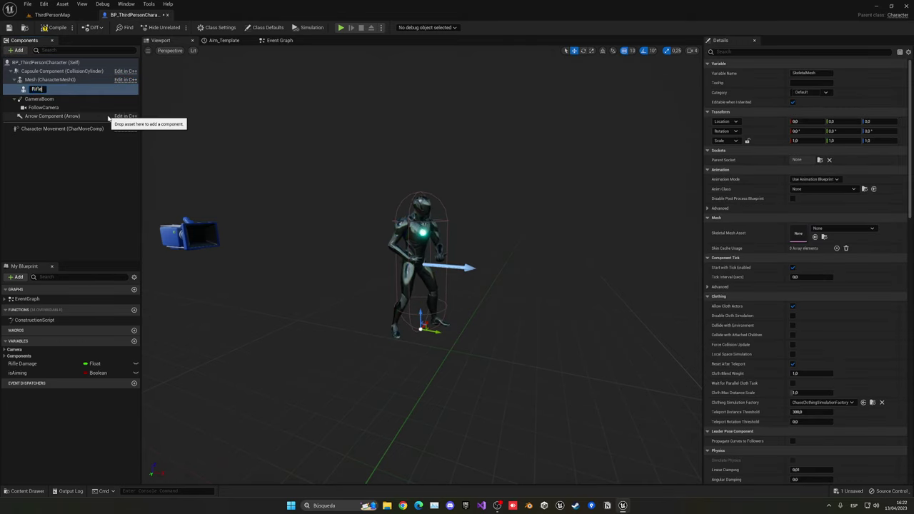
key(Return)
Step: Assign the SK_AR4 skeletal mesh to the Rifle component
click(829, 228)
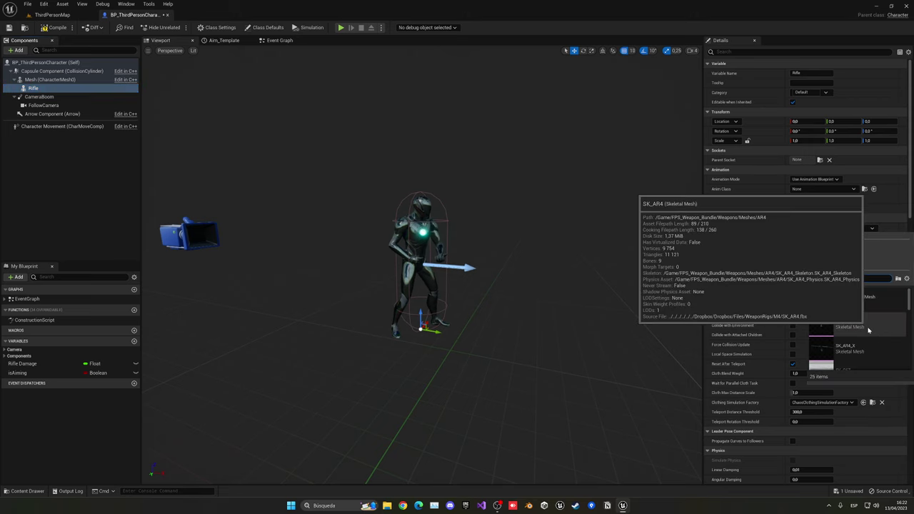
click(845, 323)
right_drag(515, 279, 591, 271)
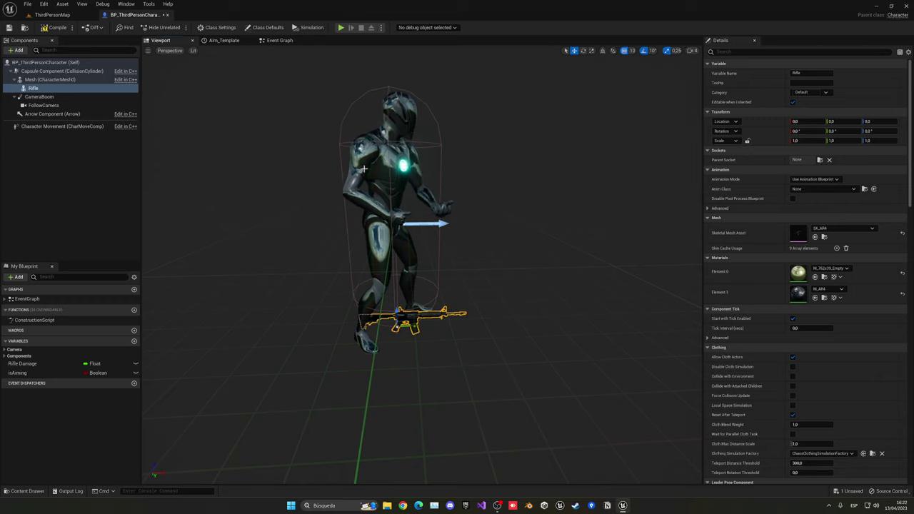
Step: Set the Rifle component's parent socket to weapon_back_holster and check how the rifle sits on the character's back
click(820, 160)
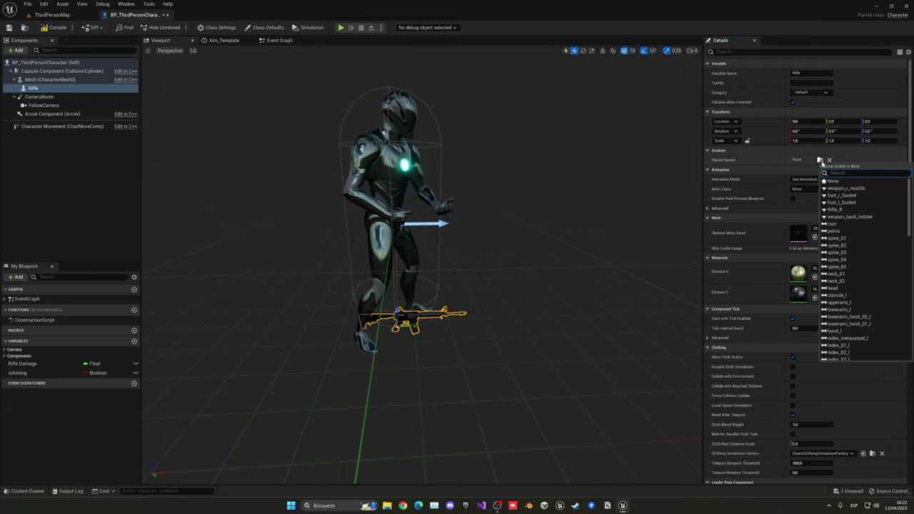
click(851, 217)
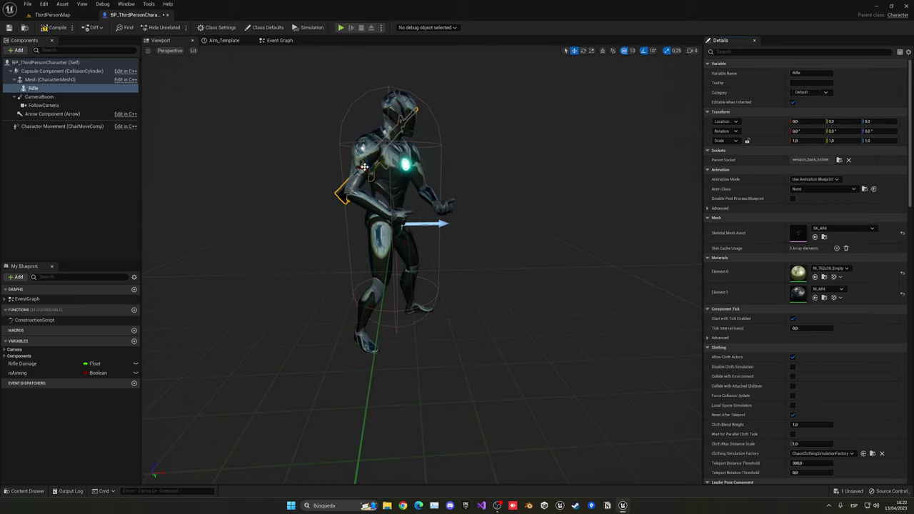
mouse_move(380, 191)
right_down()
mouse_move(409, 191)
mouse_move(380, 191)
right_up()
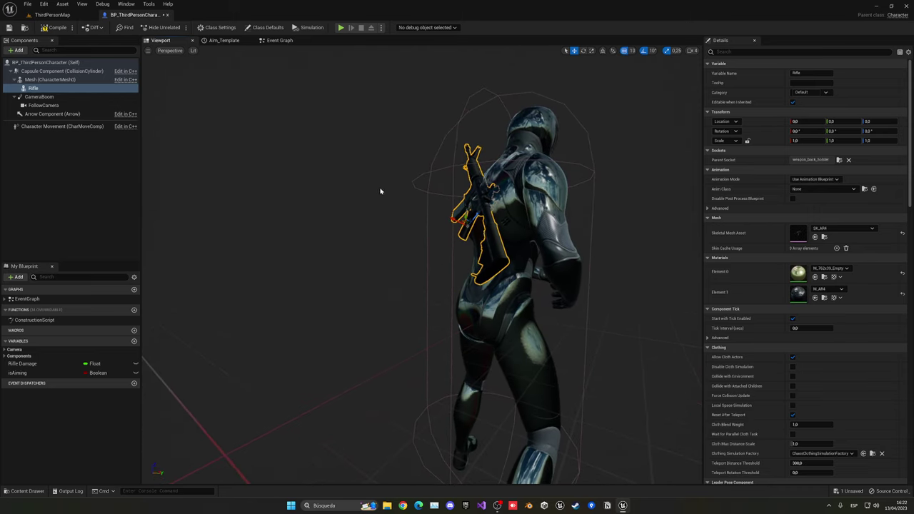
click(547, 198)
right_drag(599, 198, 618, 198)
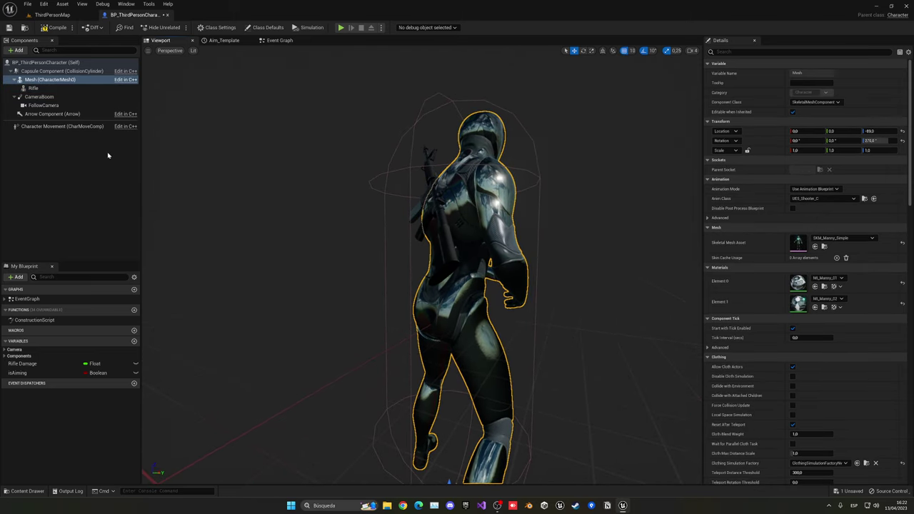
click(34, 88)
scroll(828, 259, down, 10)
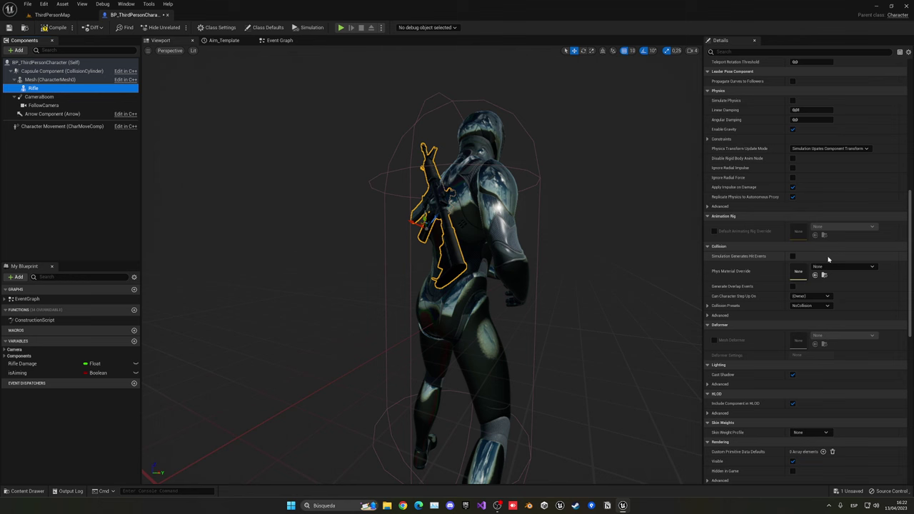
scroll(815, 307, up, 10)
right_drag(571, 265, 493, 265)
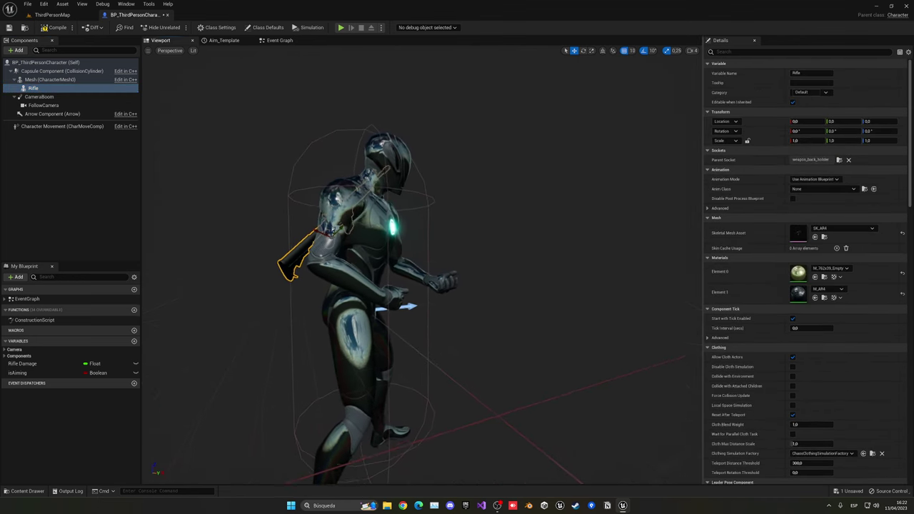
Step: Playtest ThirdPersonMap, running the character around to check the rifle on its back, and stop the session
click(52, 14)
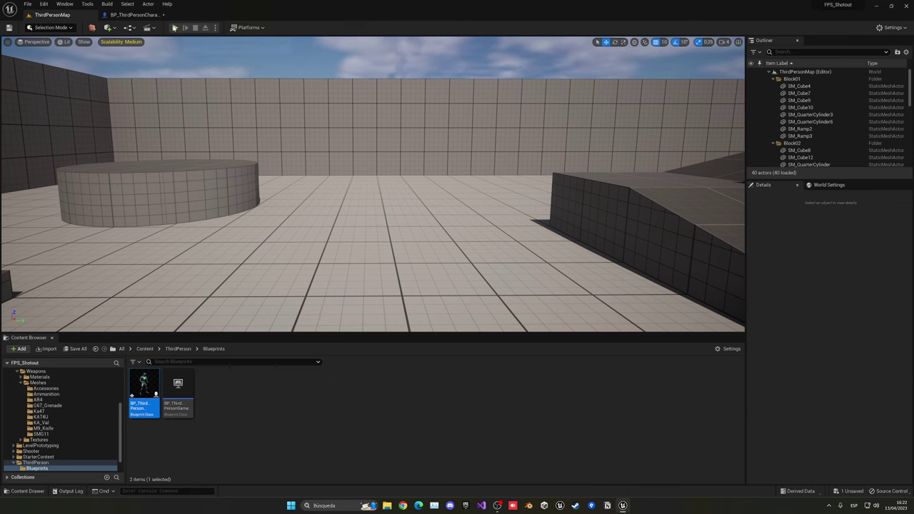
click(175, 27)
key(w)
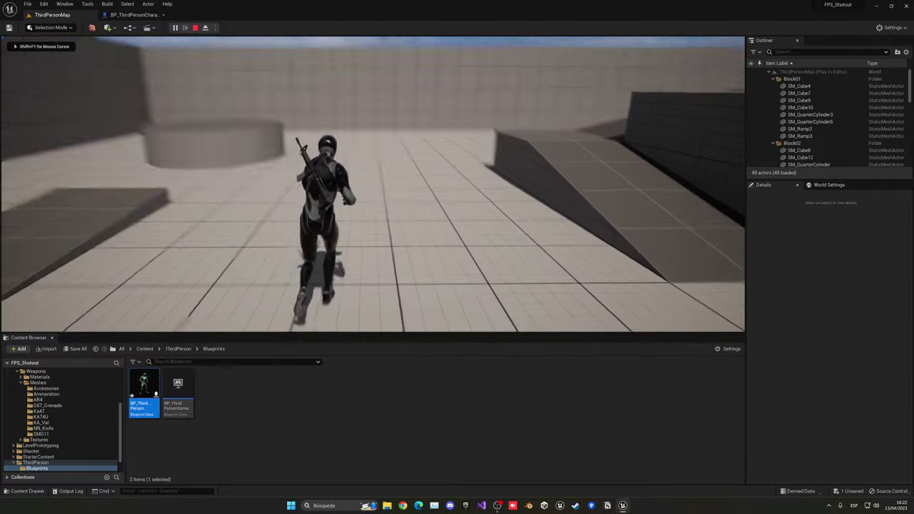
key(s)
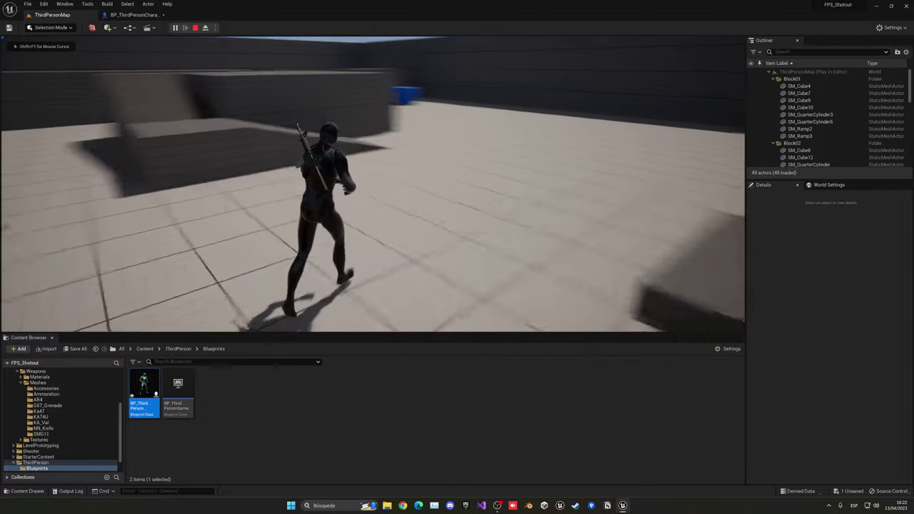
key(w)
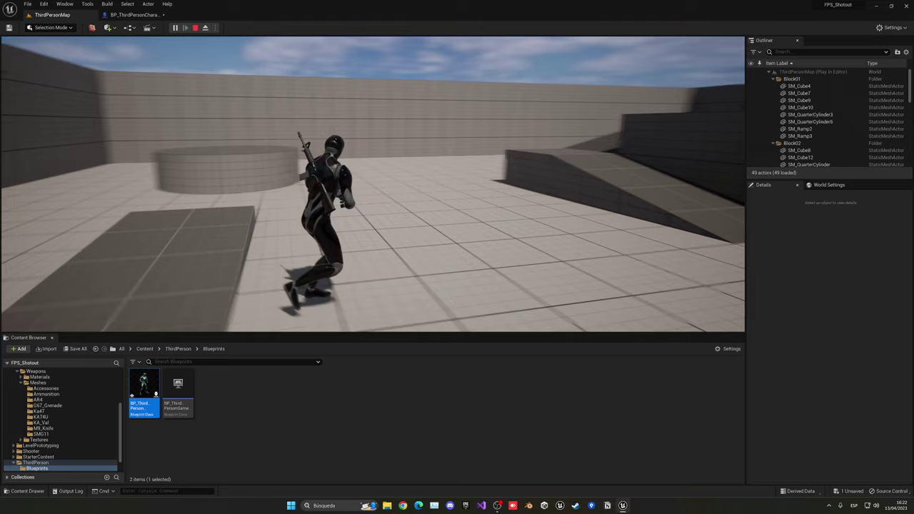
key(Escape)
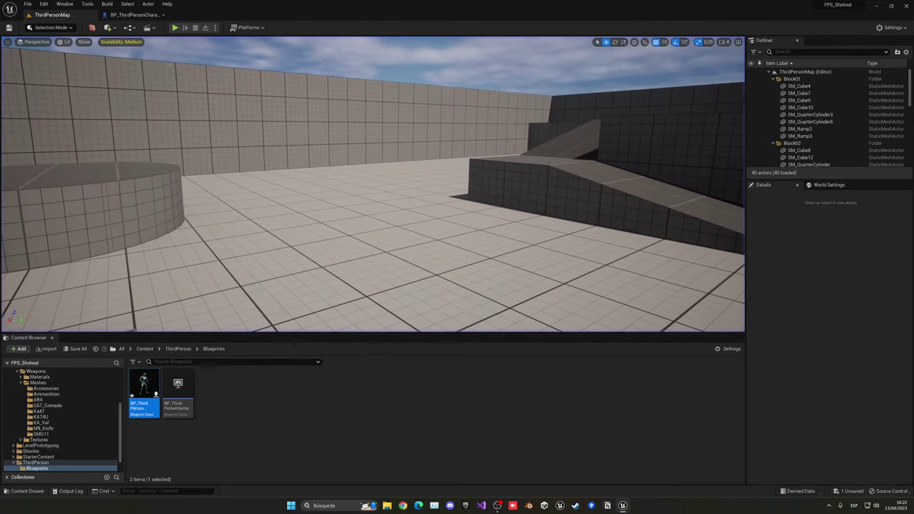
Step: Open the SK_Mannequin skeleton from Characters/Mannequins/Meshes
click(132, 14)
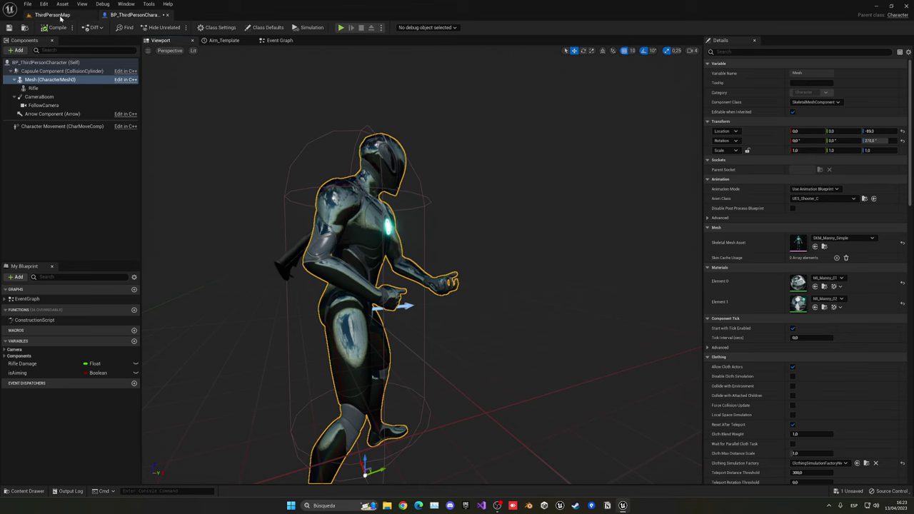
click(52, 14)
click(145, 348)
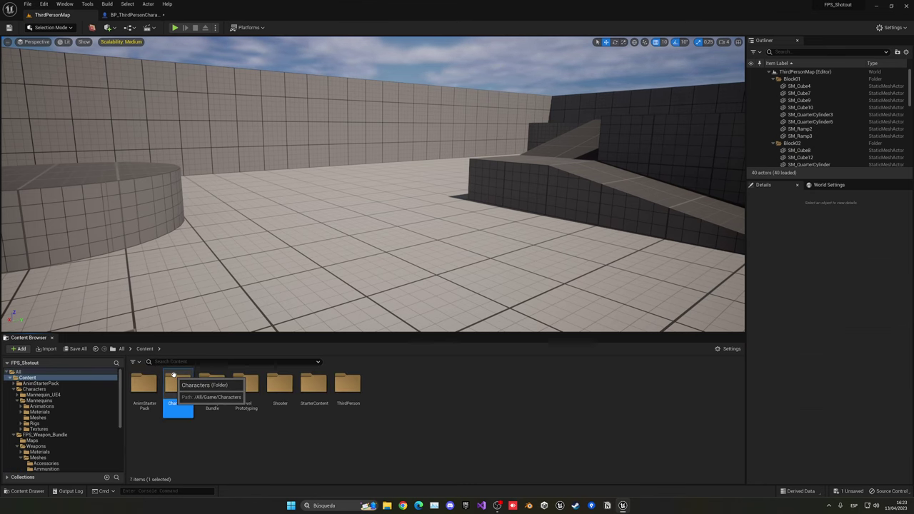
double_click(178, 386)
double_click(175, 382)
double_click(212, 385)
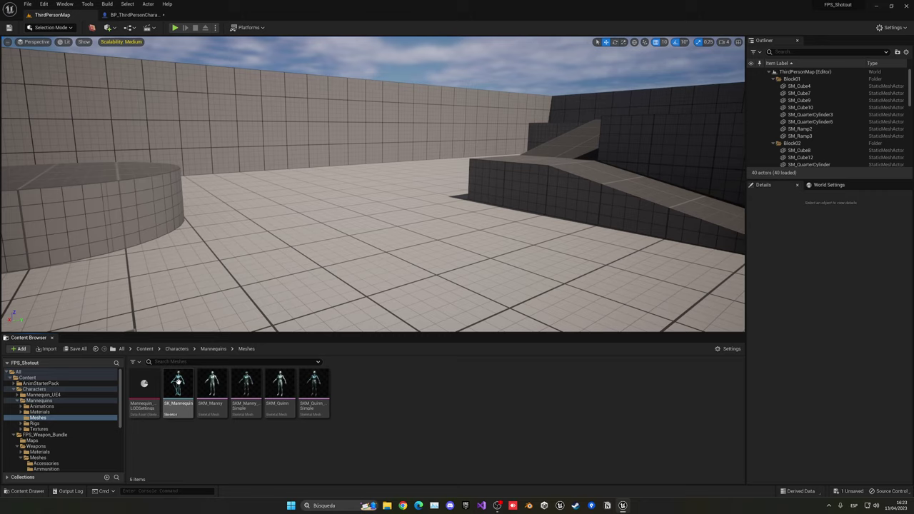
double_click(179, 386)
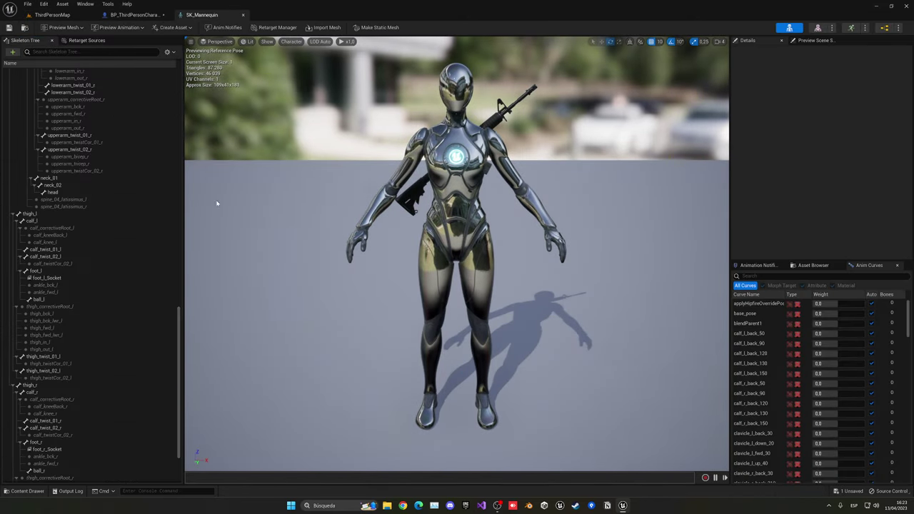
Step: Move the weapon_back_holster socket to a relative location of about -11.13, -18.33, 0 and save the skeleton
scroll(53, 197, up, 12)
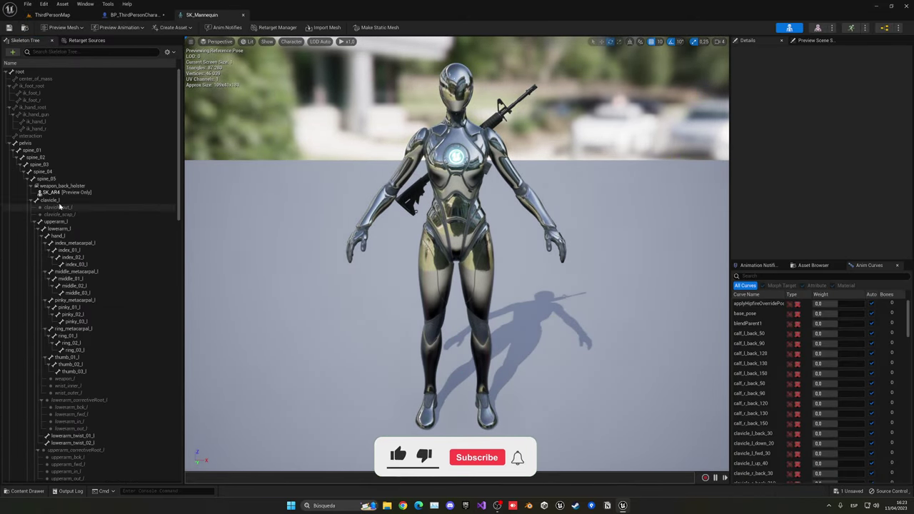
click(62, 186)
alt+drag(386, 229, 571, 225)
key(w)
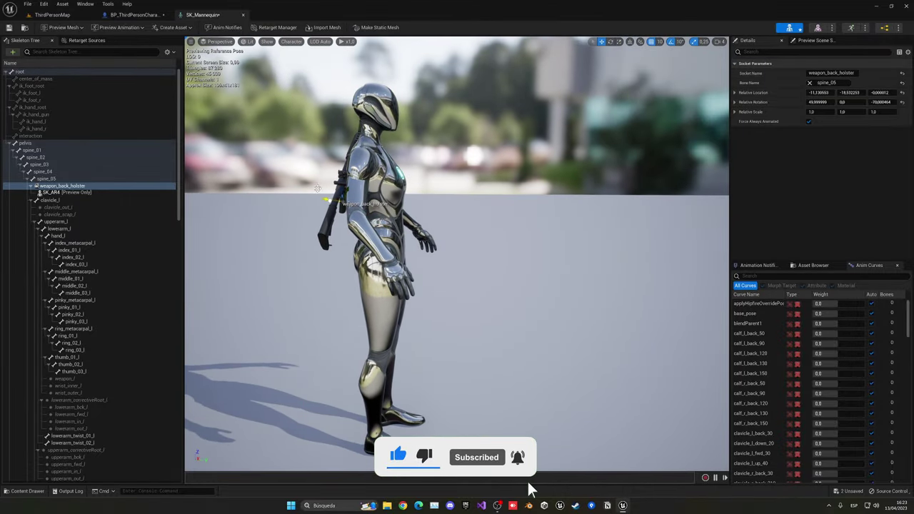
click(7, 29)
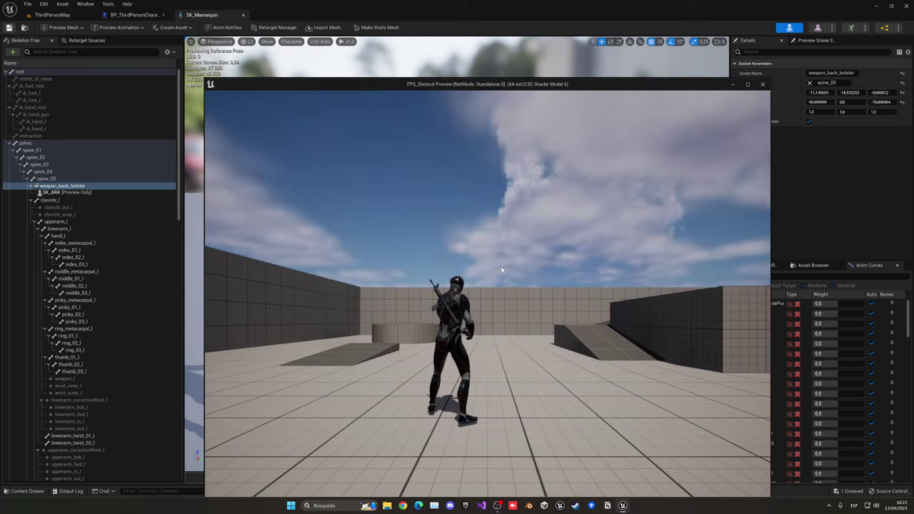
Step: Playtest the character in the preview window to check the adjusted rifle position, and close the SK_Mannequin skeleton
click(502, 270)
key(w)
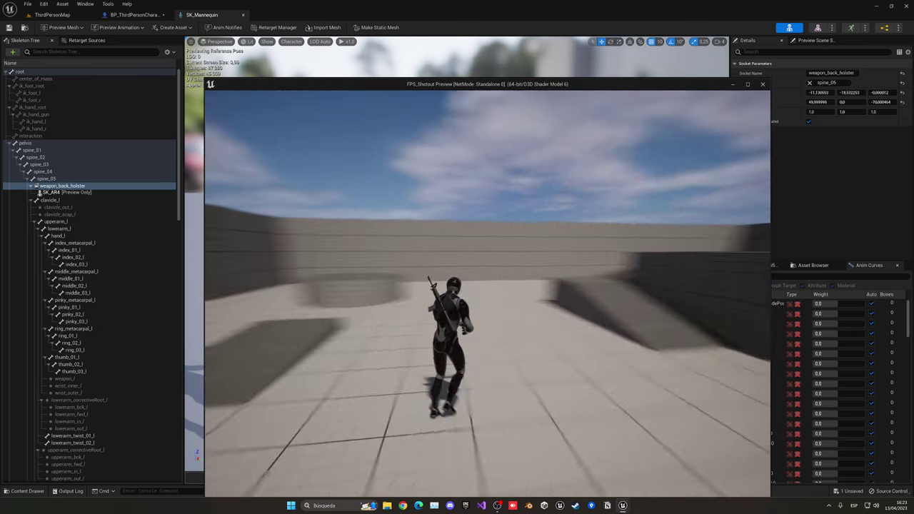
key(Escape)
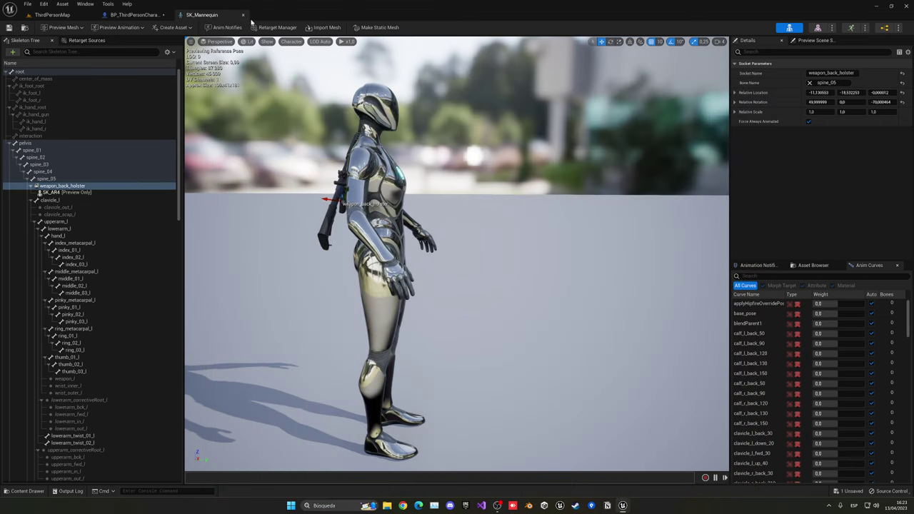
click(243, 14)
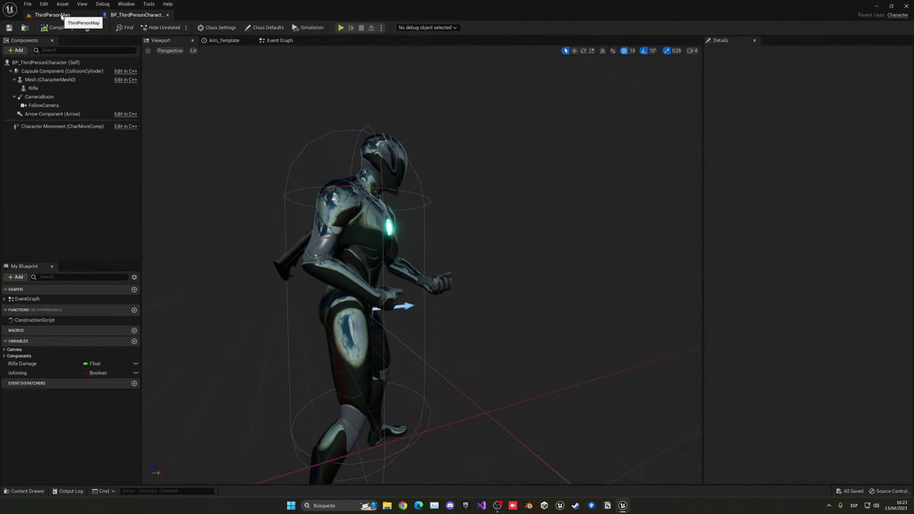
Step: Playtest ThirdPersonMap again, running the character forward to check the holstered rifle with the adjusted socket
click(61, 16)
click(175, 28)
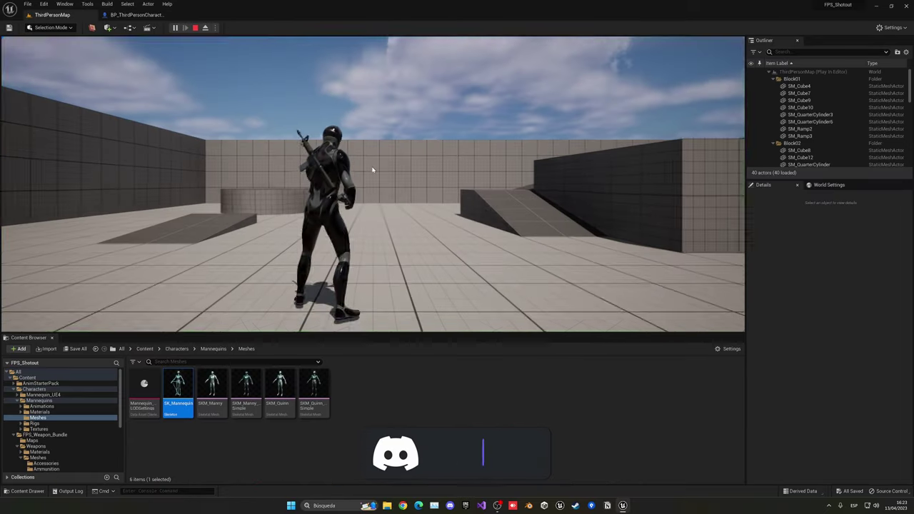
click(372, 169)
key(w)
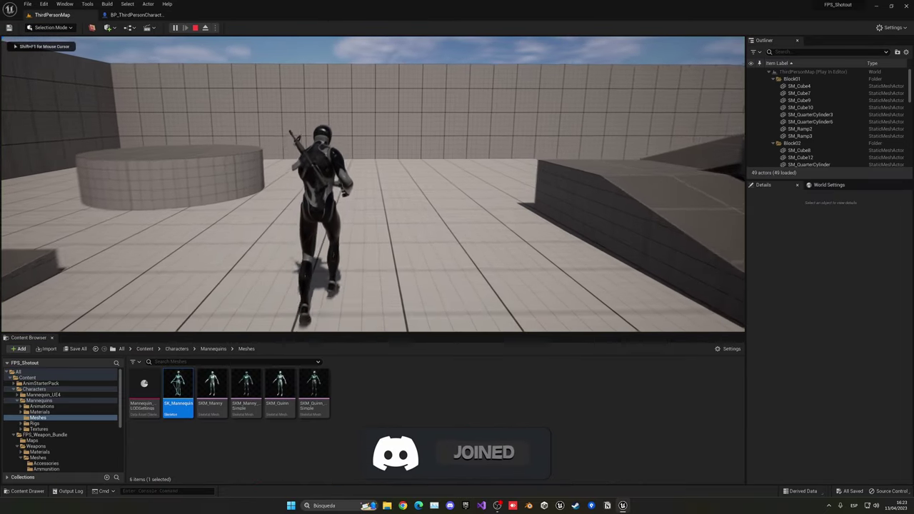